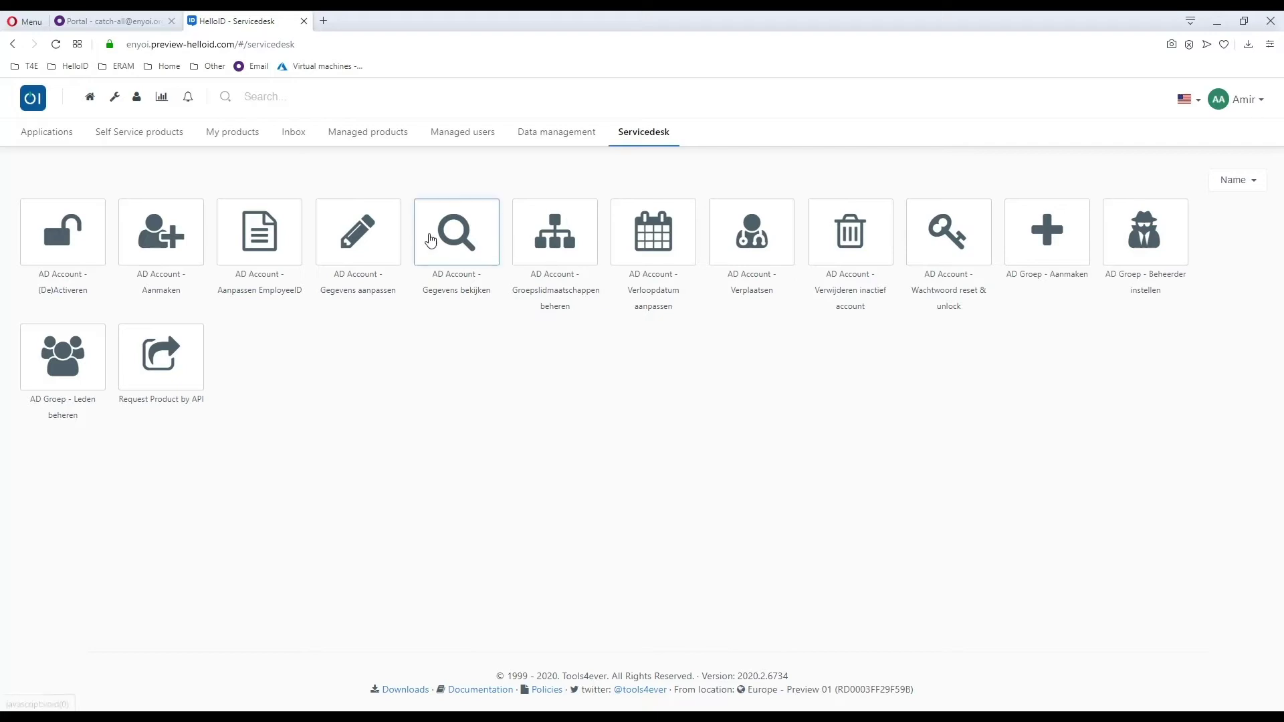
- Open the "AD Account - Groepslidmaatschappen beheren" form and prefill its user search by adding the form_user query parameter with the user's login name to the URL
{"action": "left_click", "coordinate": [563, 251]}
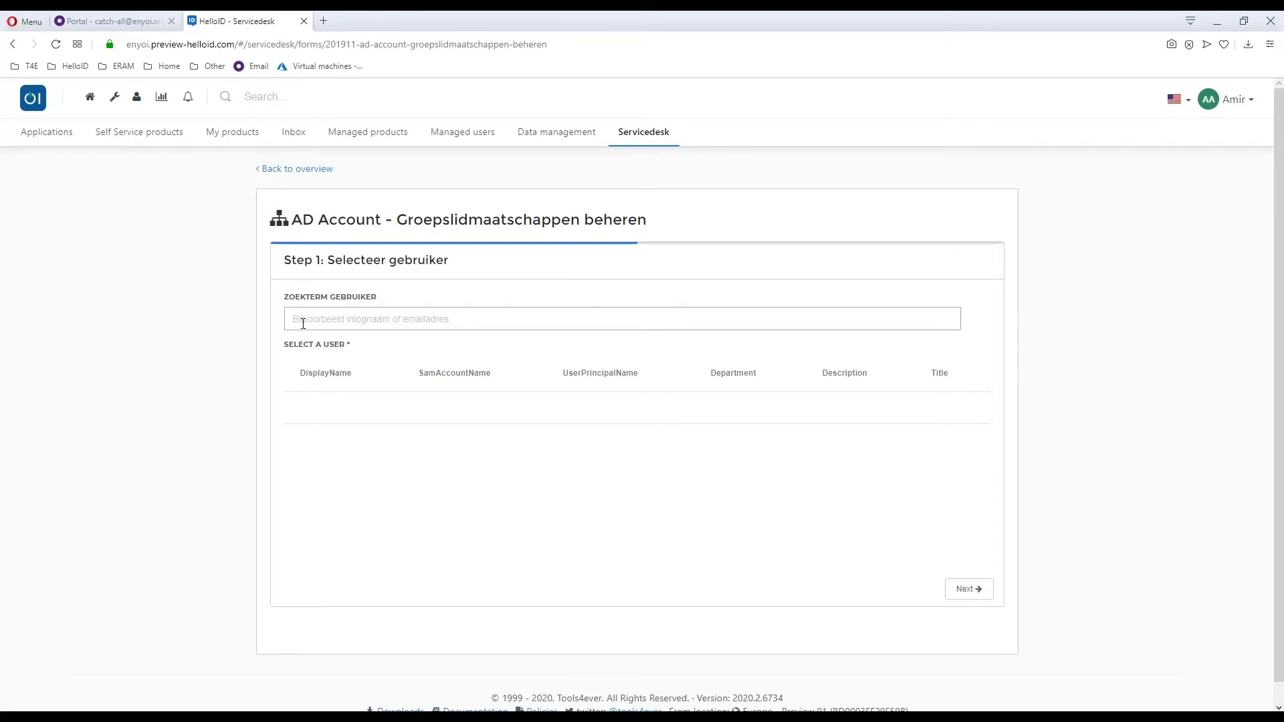
{"action": "left_click", "coordinate": [596, 47]}
{"action": "left_click", "coordinate": [596, 46]}
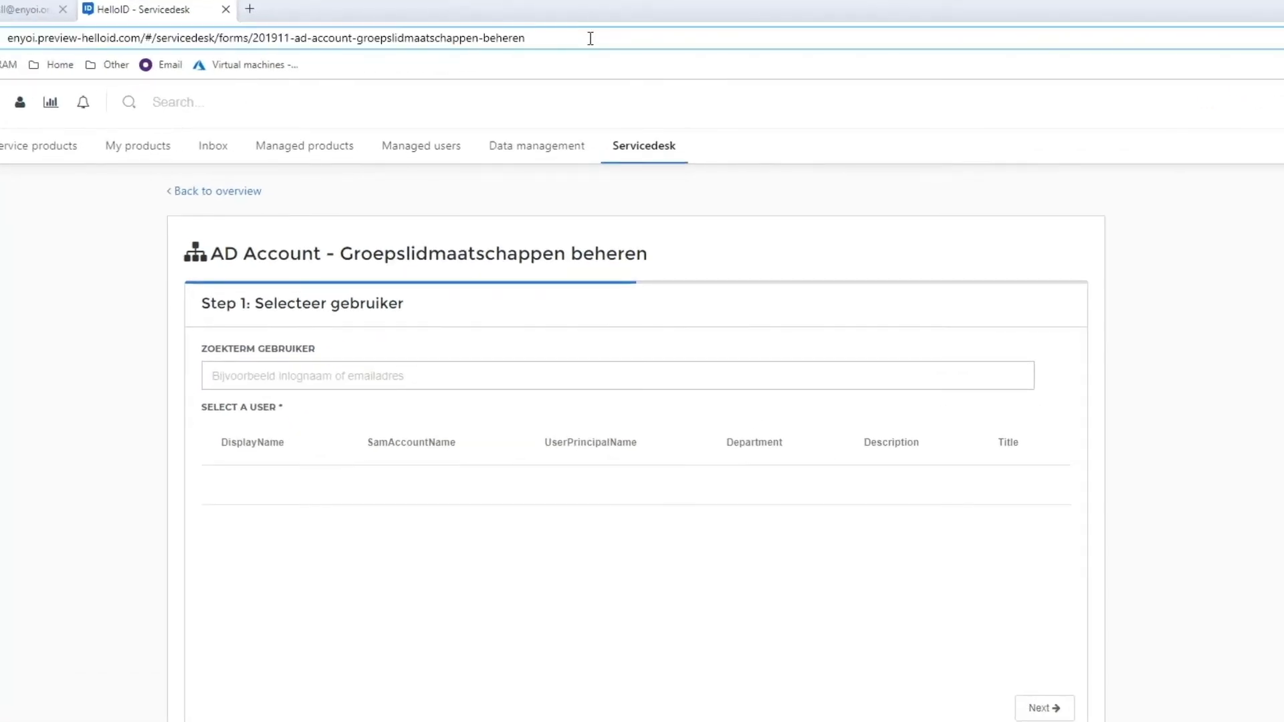
{"action": "type", "text": "?form_user=Tjeerds"}
{"action": "left_click", "coordinate": [649, 33]}
{"action": "key", "text": "Return"}
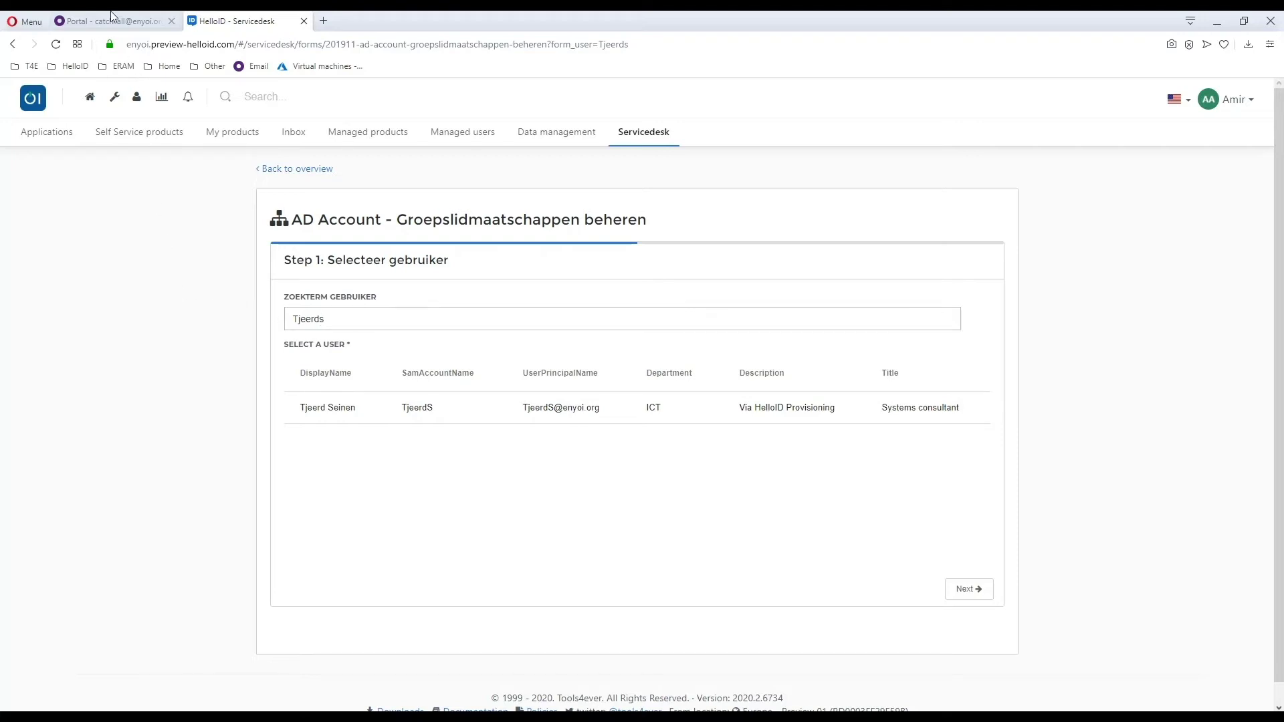
- In the webmail portal, open the latest new-employee e-mail, show its blocked images and follow the ServiceDesk link for changing access rights
{"action": "left_click", "coordinate": [110, 23]}
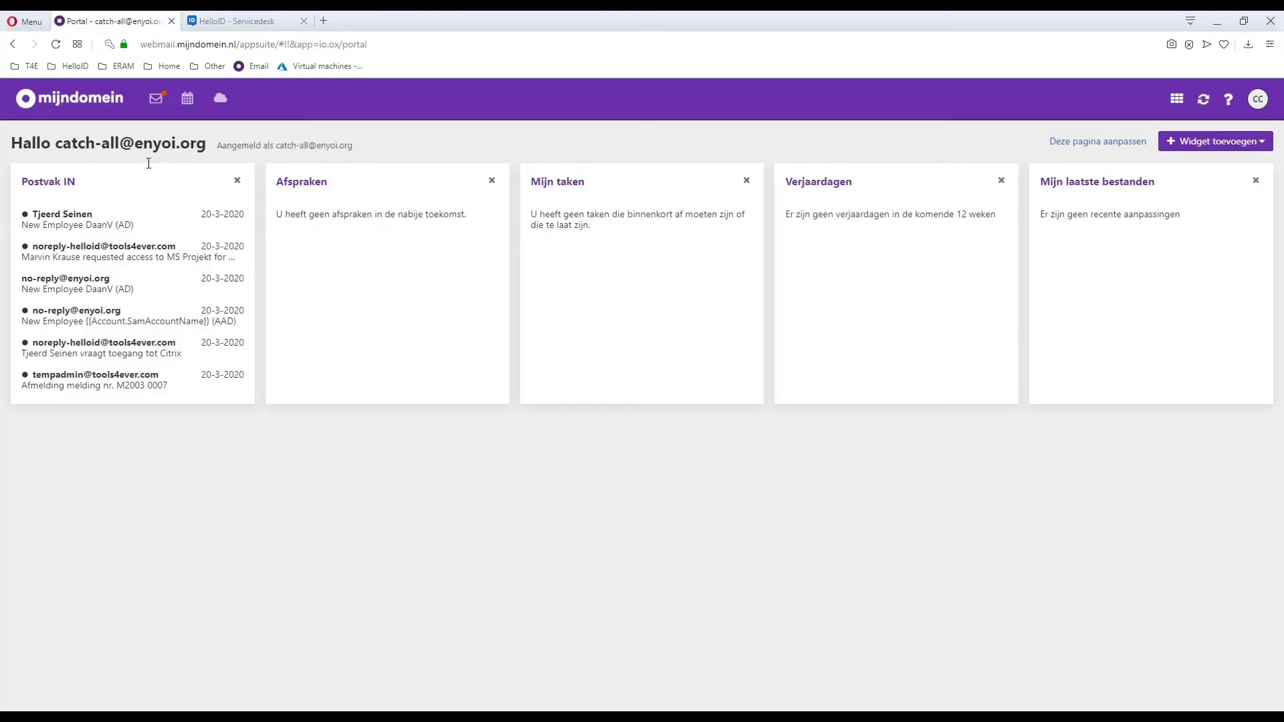
{"action": "left_click", "coordinate": [59, 217]}
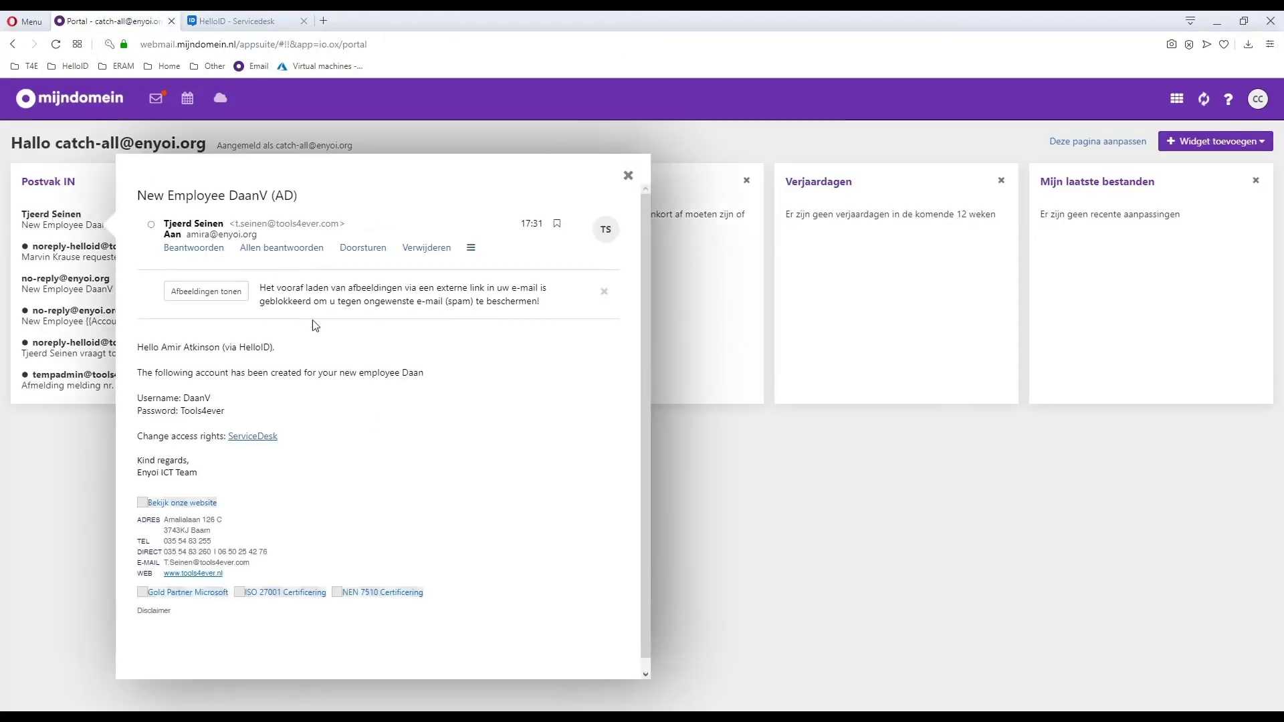
{"action": "left_click", "coordinate": [192, 291]}
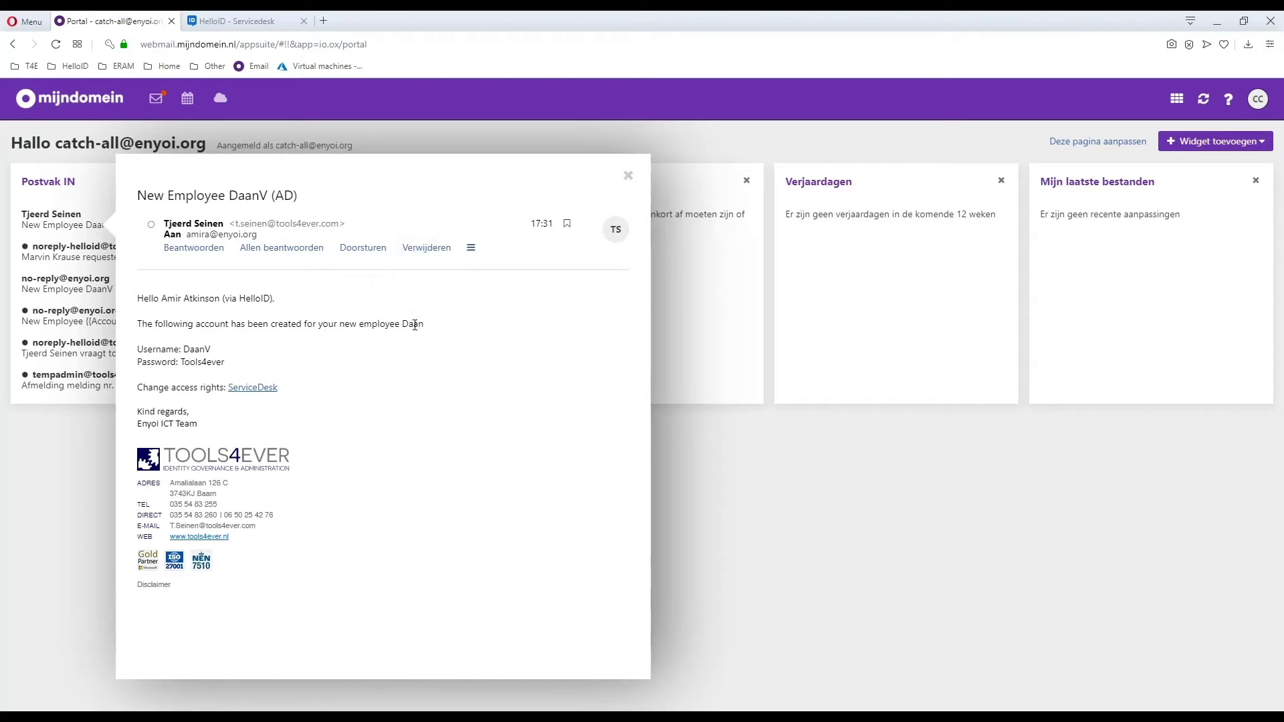
{"action": "left_click", "coordinate": [253, 388]}
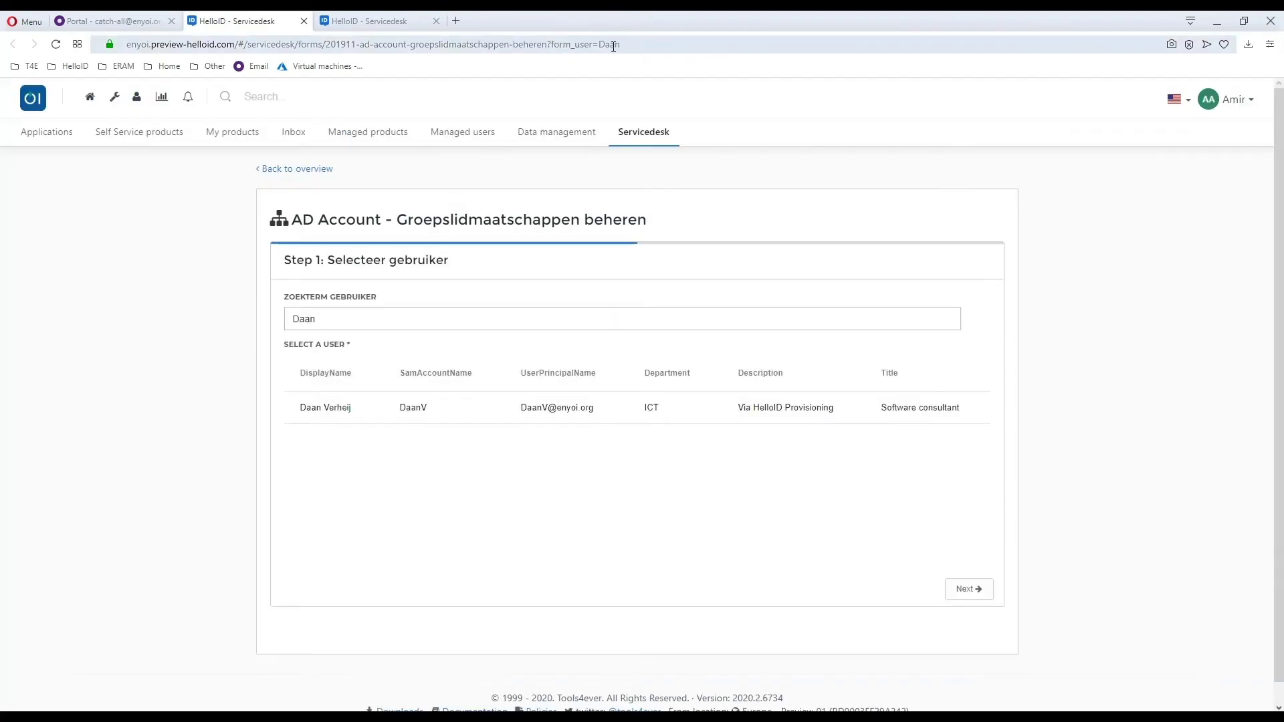
- Select the new employee's account in the prefilled form and continue to the Lidmaatschappen step
{"action": "left_click", "coordinate": [433, 421]}
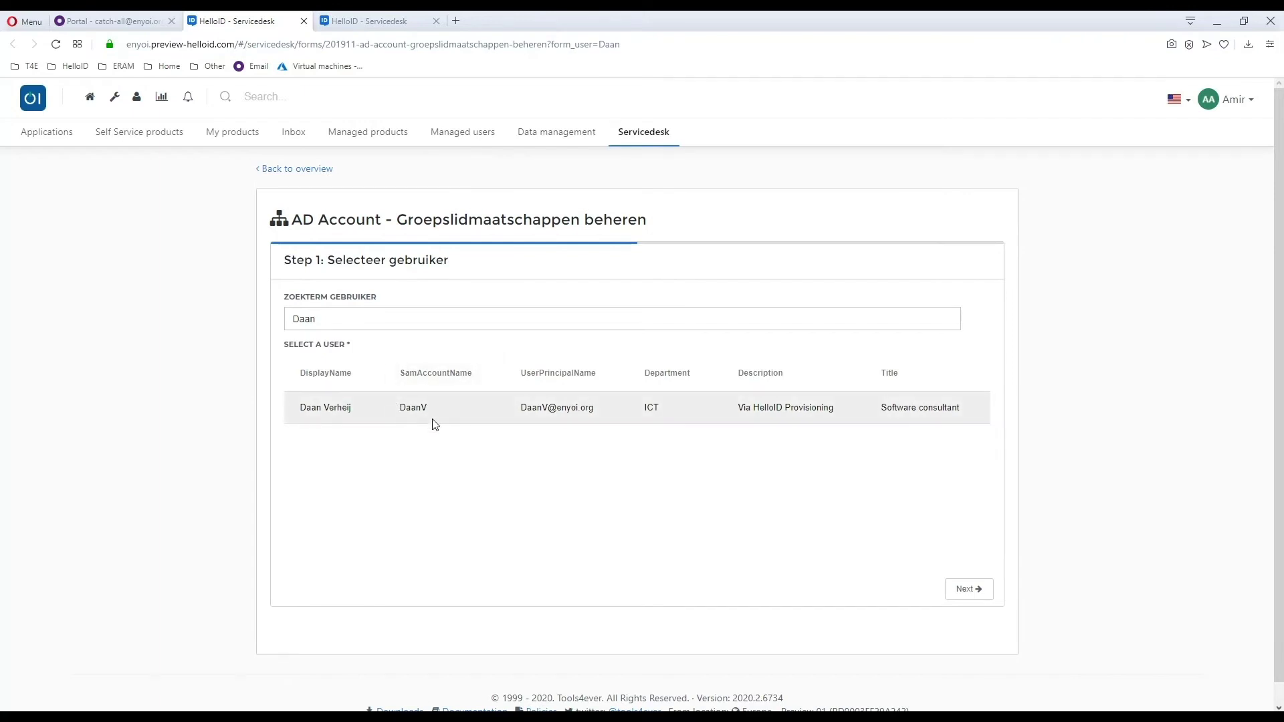
{"action": "left_click", "coordinate": [971, 591]}
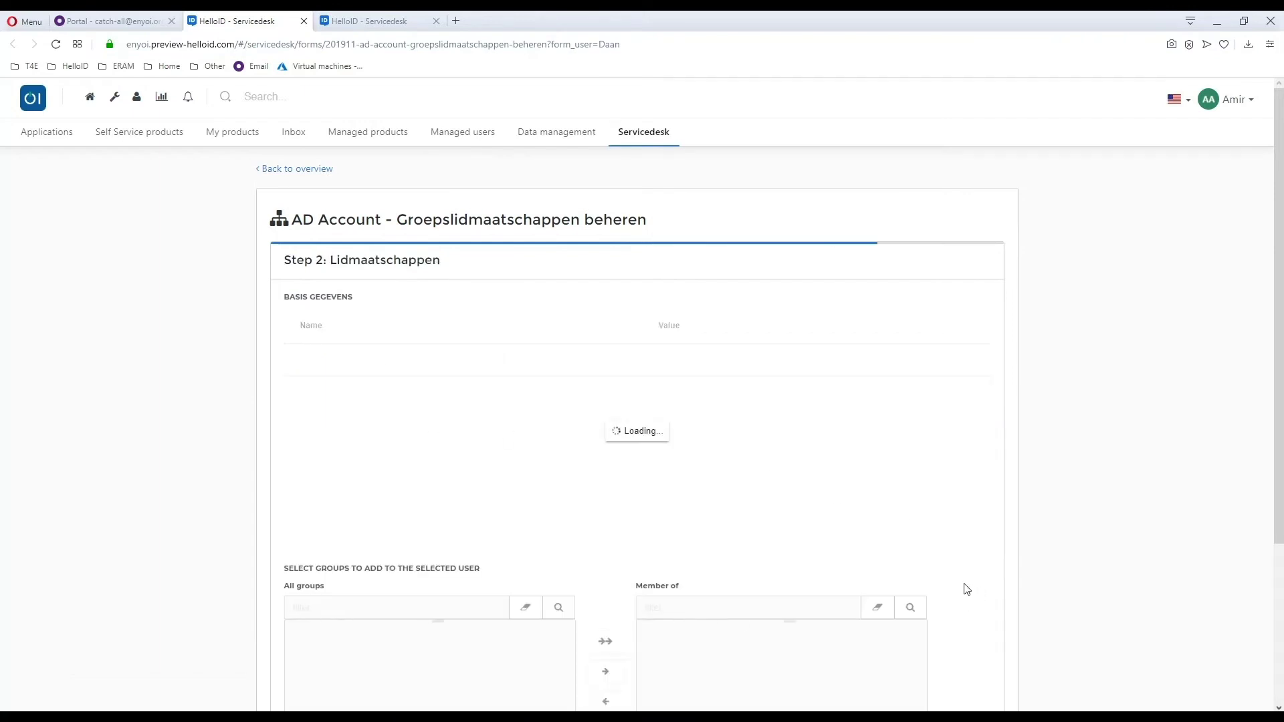
{"action": "scroll", "coordinate": [1070, 444], "scroll_direction": "down", "scroll_amount": 3}
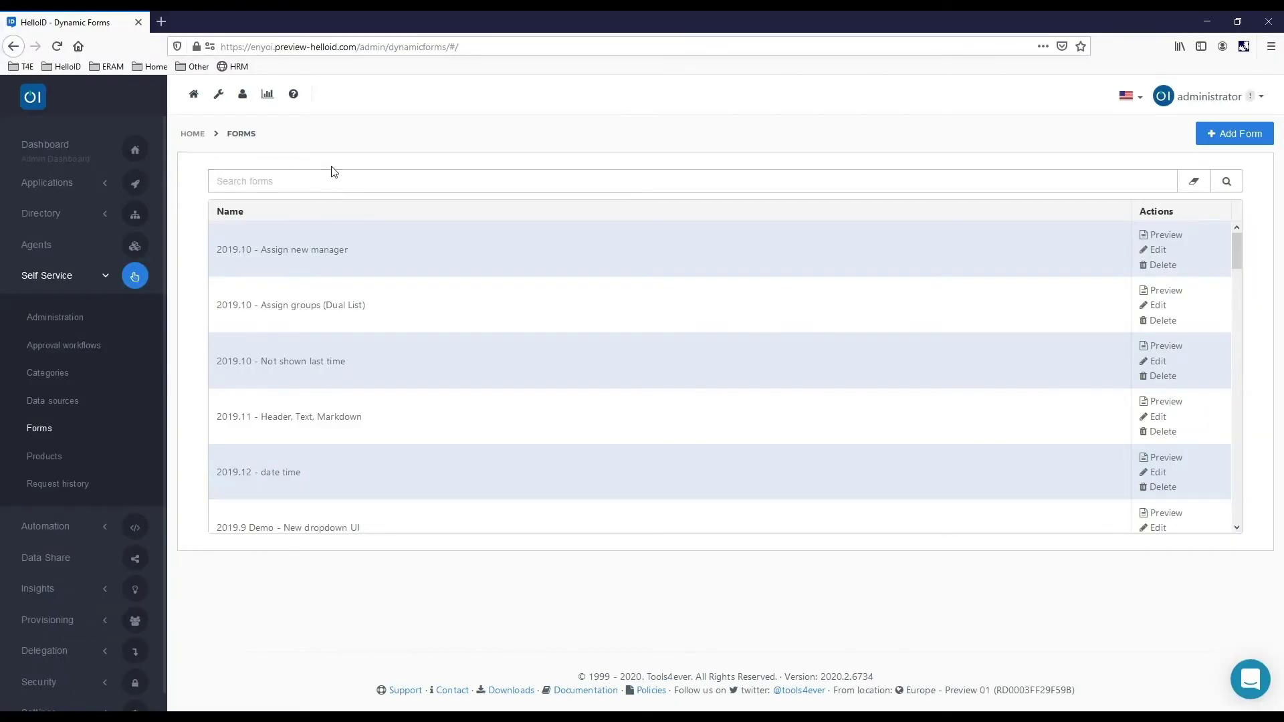
- In the HelloID admin portal, search the forms for "groep" and open "AD Account - Groepslidmaatschappen beheren" for editing
{"action": "left_click", "coordinate": [327, 181]}
{"action": "type", "text": "groep"}
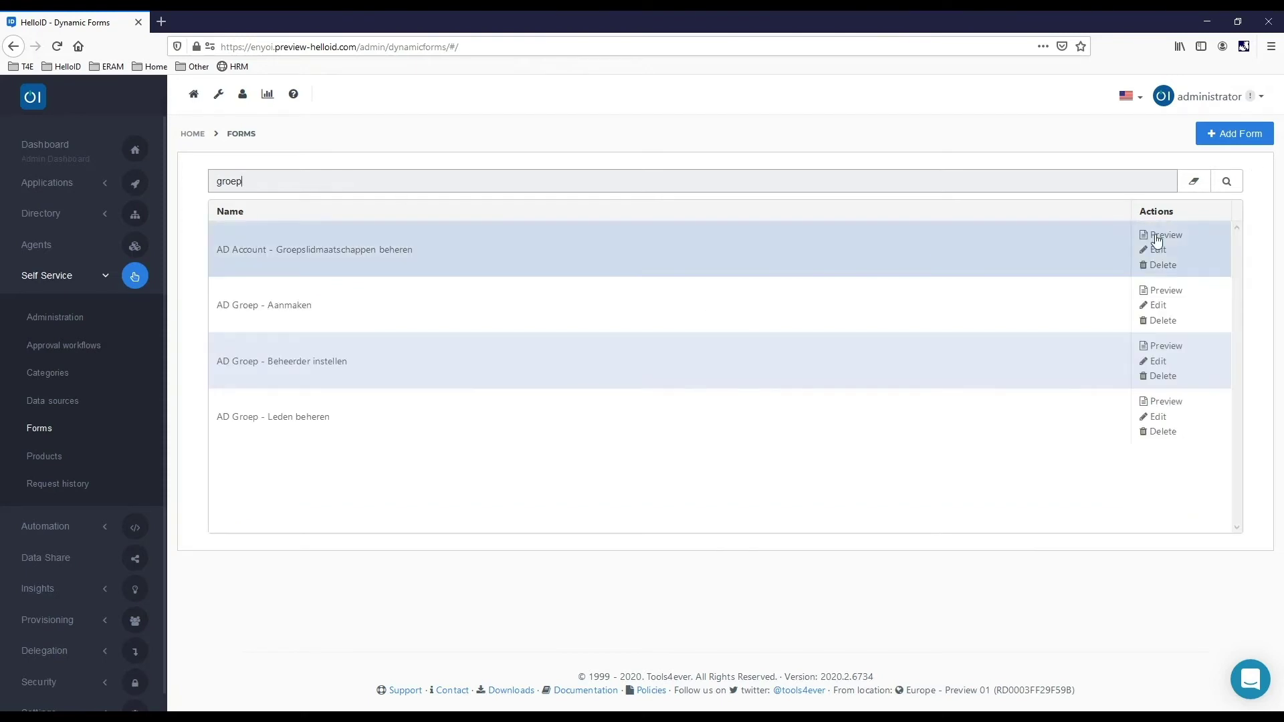
{"action": "left_click", "coordinate": [1156, 249]}
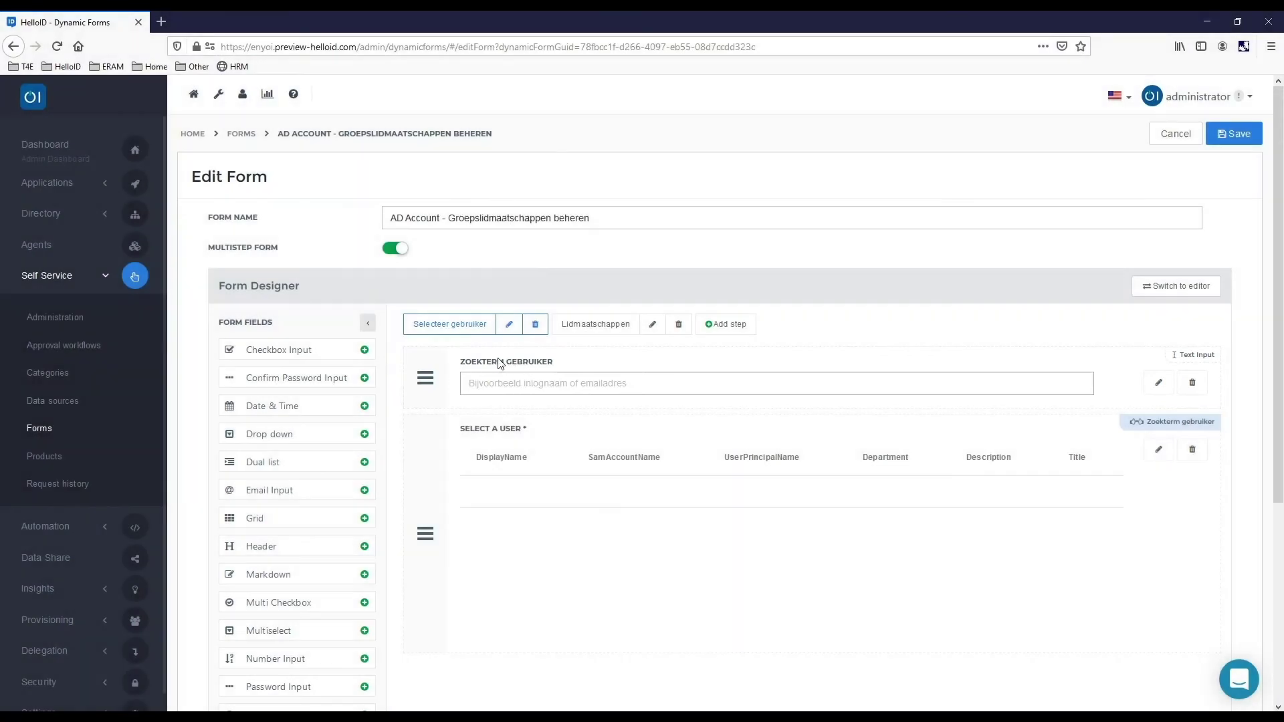
- Examine the Zoekterm gebruiker field's URL query parameter dependency and its parameter name, leaving the field settings without updating them
{"action": "left_click", "coordinate": [1159, 386]}
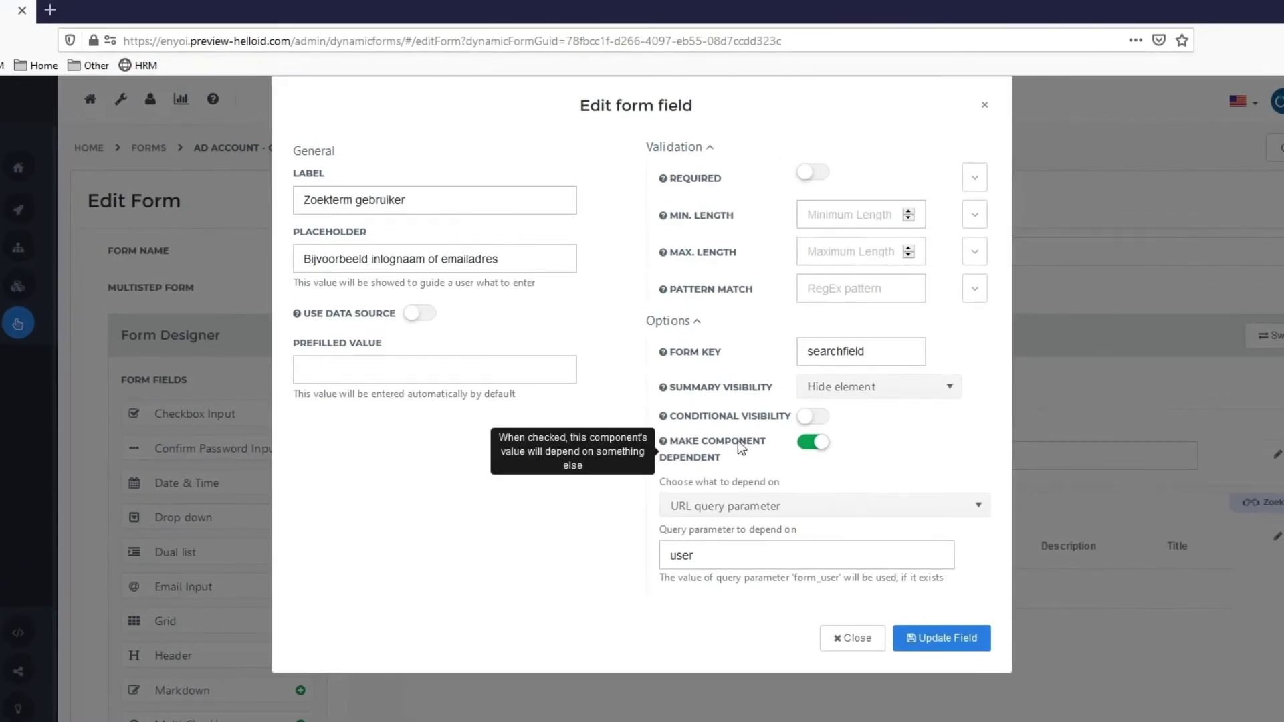
{"action": "left_click", "coordinate": [810, 510]}
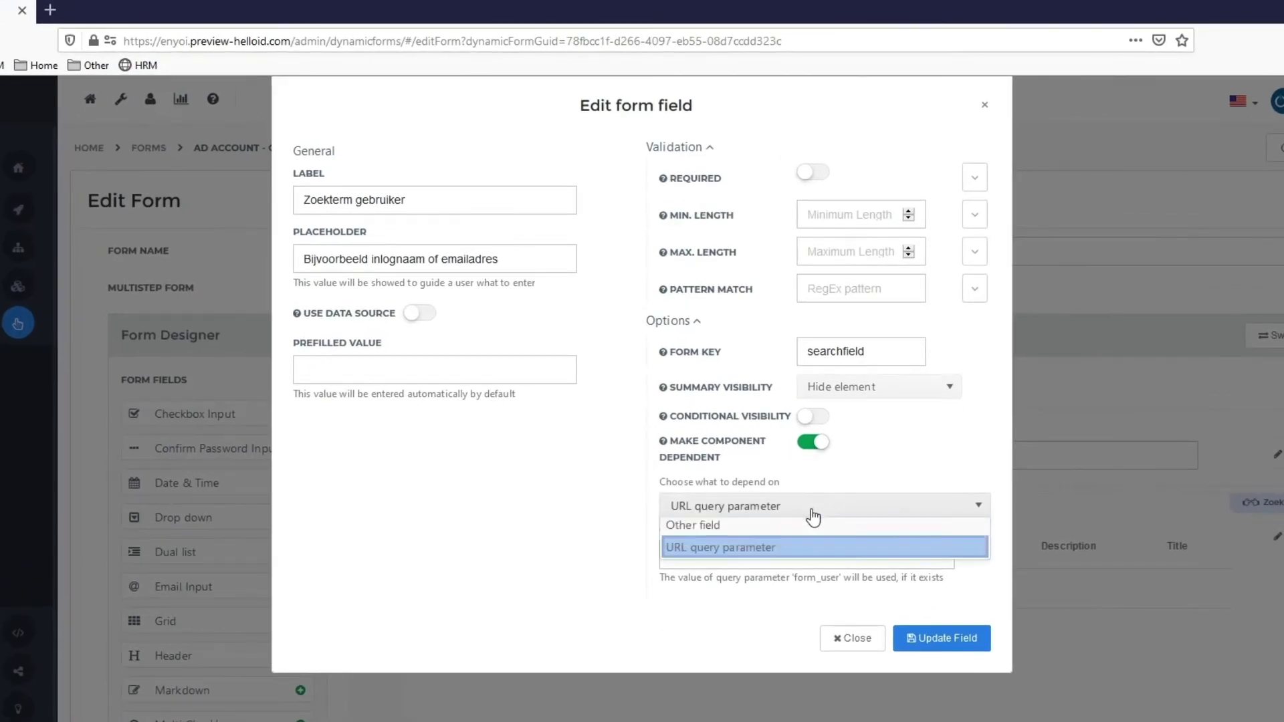
{"action": "left_click", "coordinate": [853, 473]}
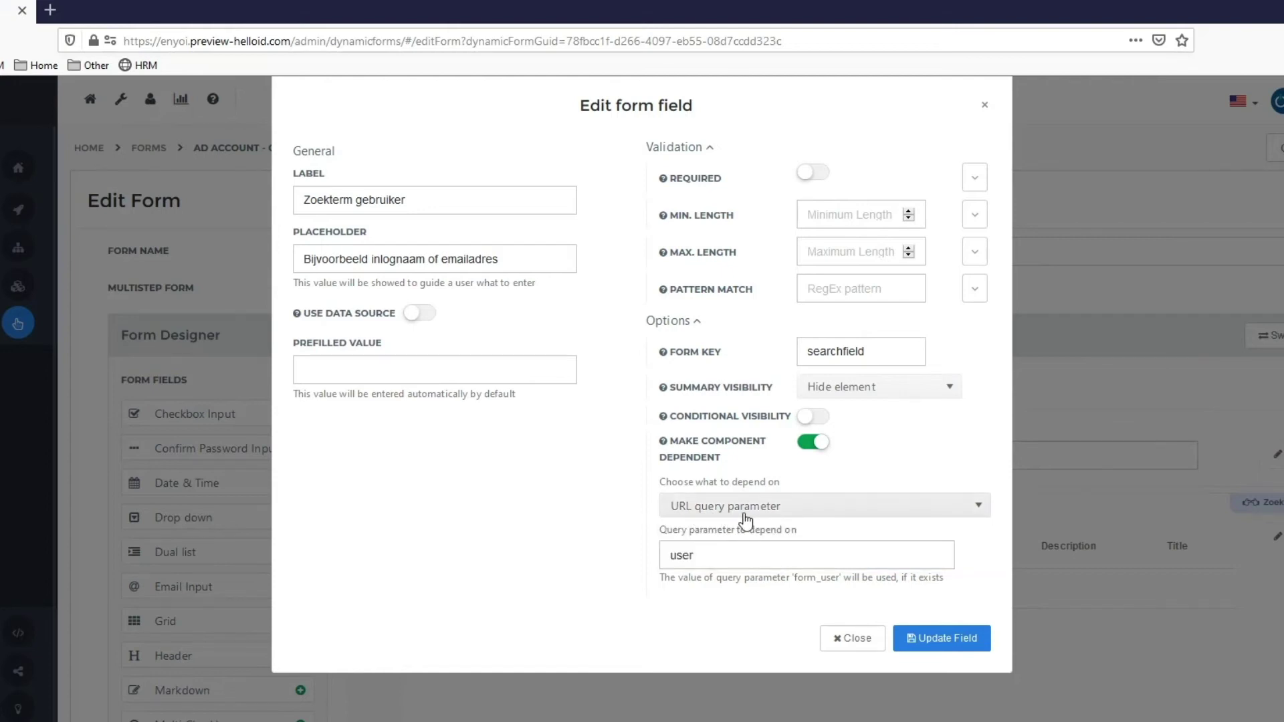
{"action": "left_click", "coordinate": [707, 556]}
{"action": "left_click_drag", "start_coordinate": [707, 556], "coordinate": [663, 556]}
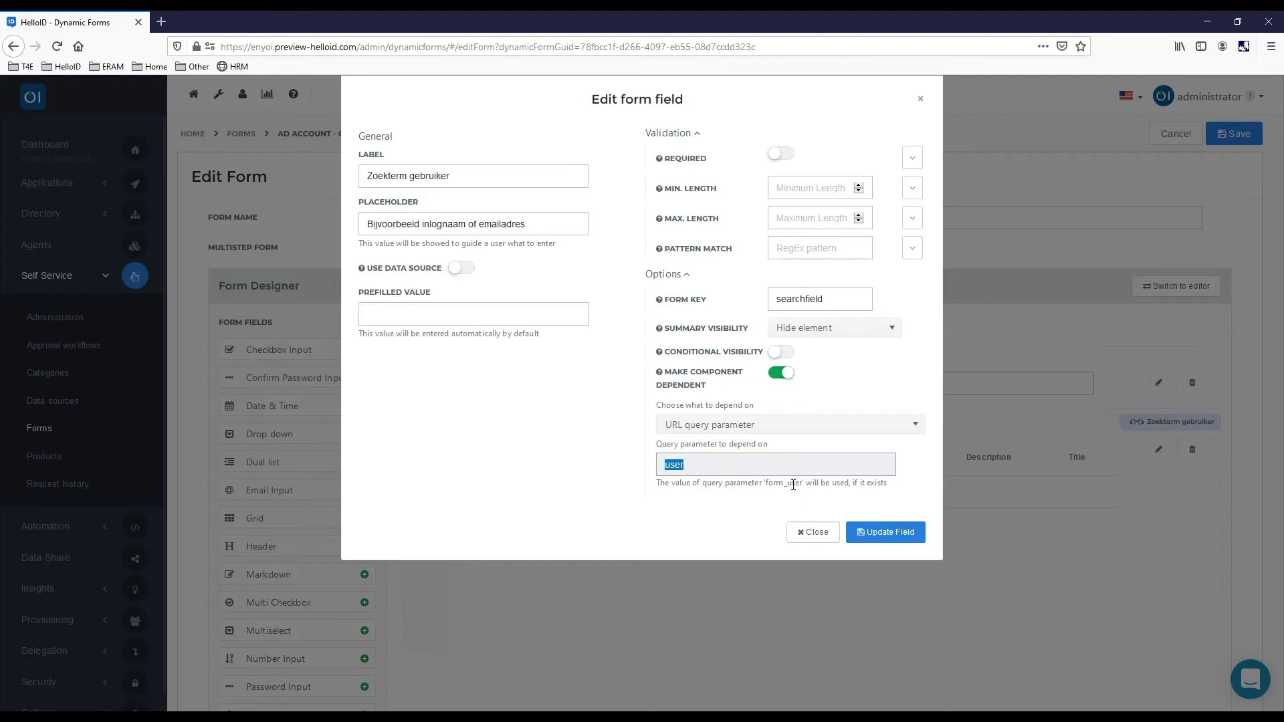
{"action": "left_click", "coordinate": [812, 532]}
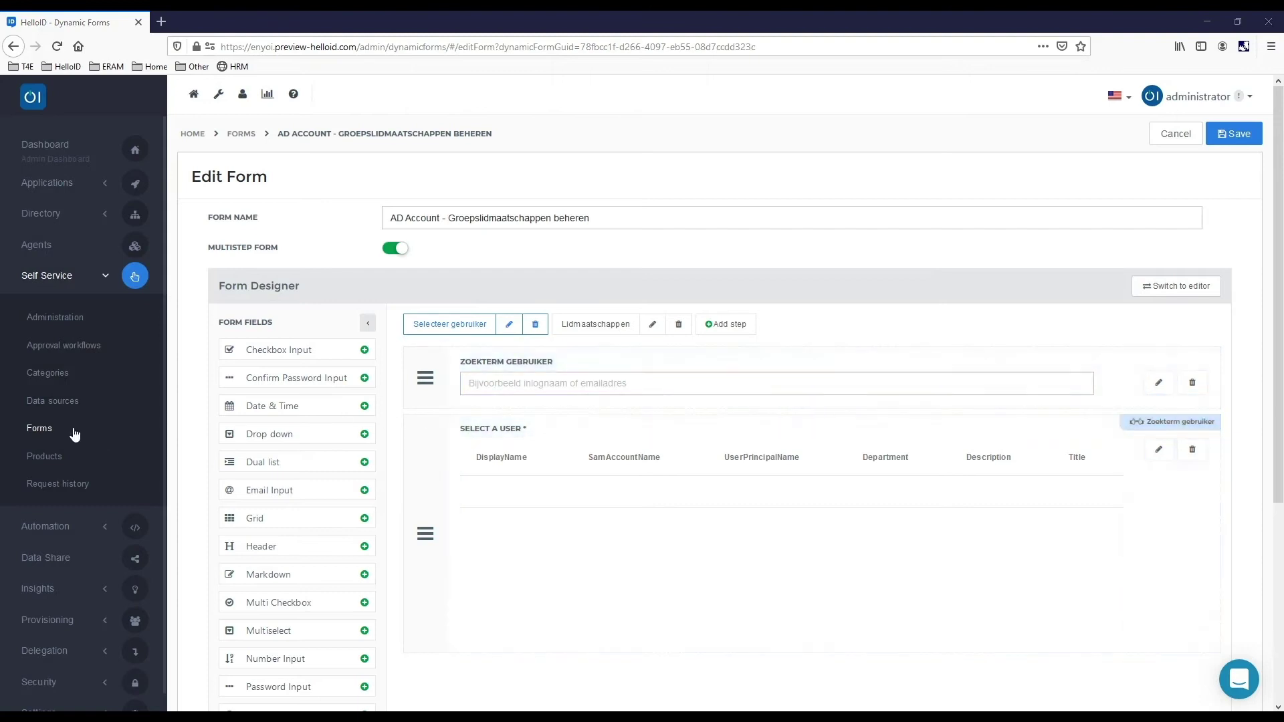
- Return to the forms overview, search for "2020" and open "2020.3 Demo Default Selections" for editing
{"action": "left_click", "coordinate": [37, 428]}
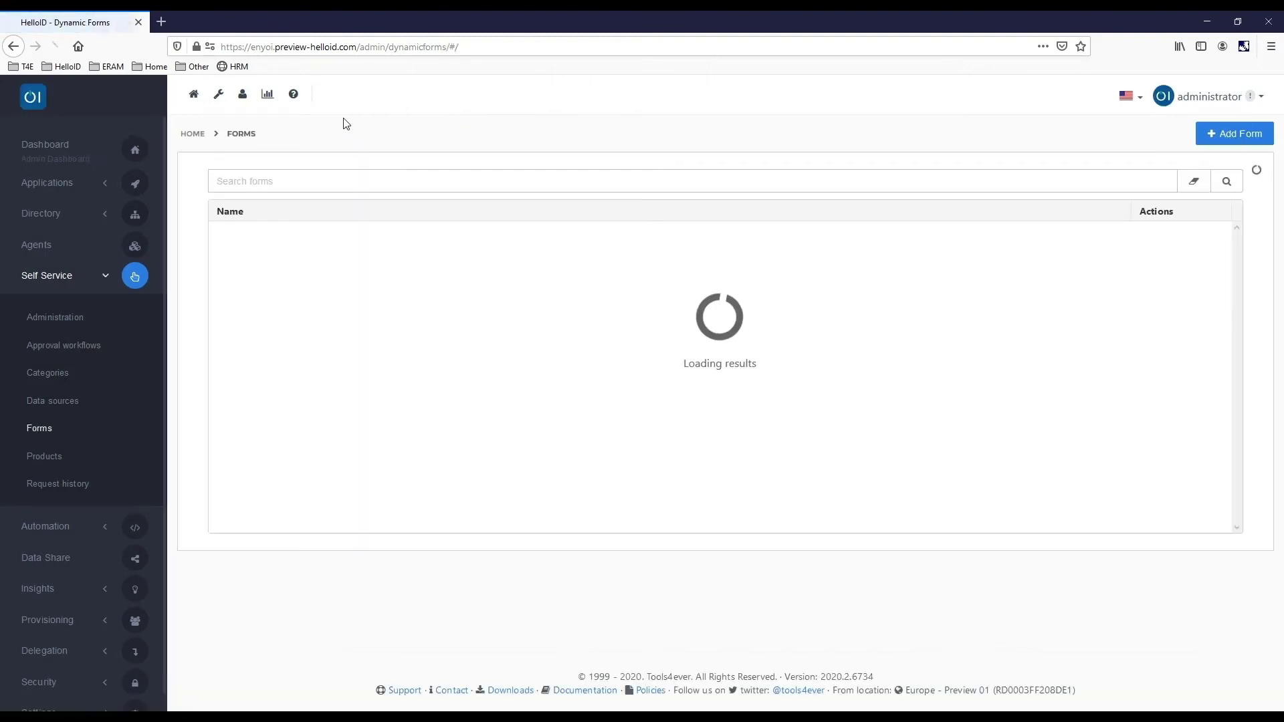
{"action": "left_click", "coordinate": [331, 180]}
{"action": "type", "text": "demo"}
{"action": "key", "text": "BackSpace"}
{"action": "key", "text": "BackSpace"}
{"action": "key", "text": "BackSpace"}
{"action": "key", "text": "BackSpace"}
{"action": "type", "text": "2020"}
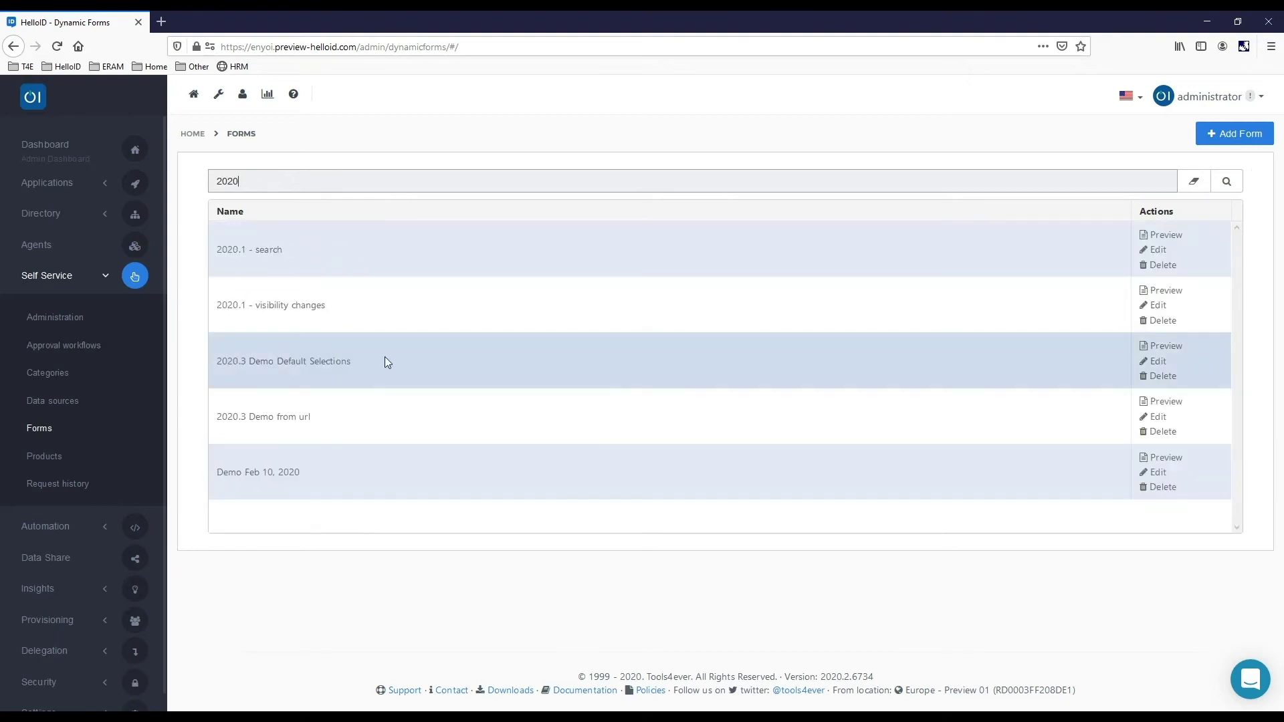
{"action": "left_click", "coordinate": [1158, 361]}
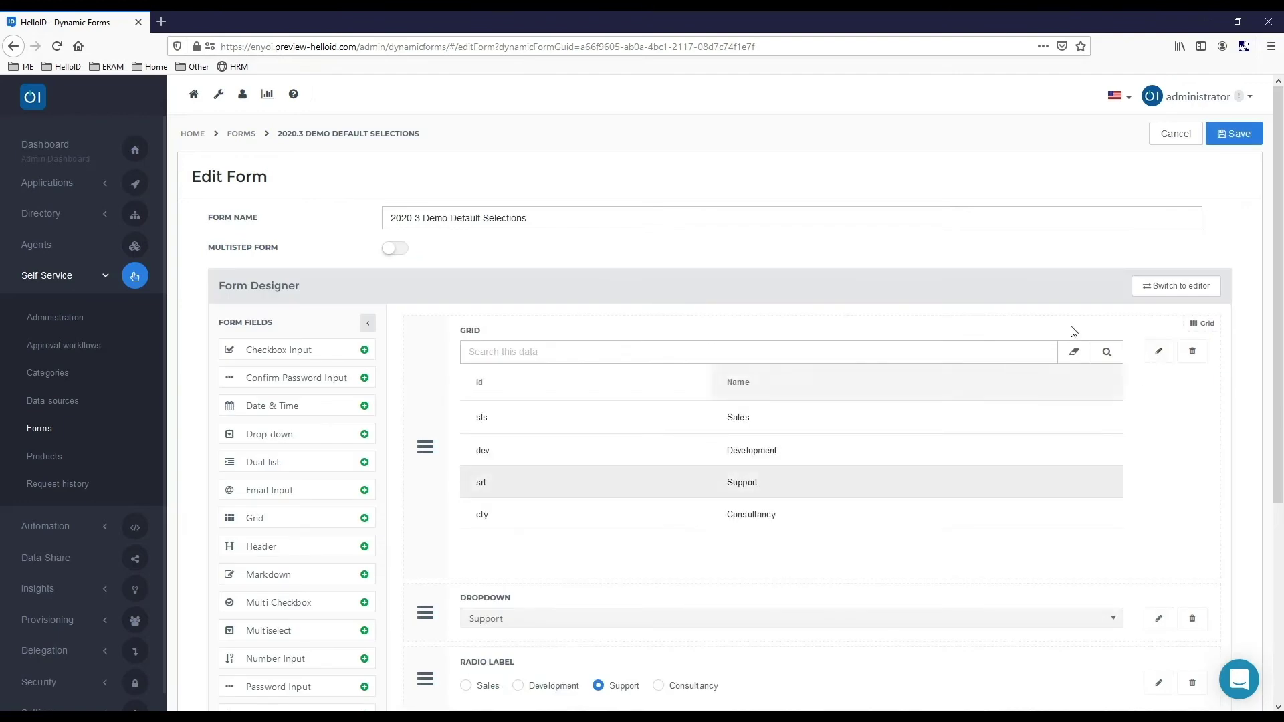
- Switch the form to the editor view and examine the preselected values in its preview, keeping Support chosen in the dropdown
{"action": "left_click", "coordinate": [1184, 286]}
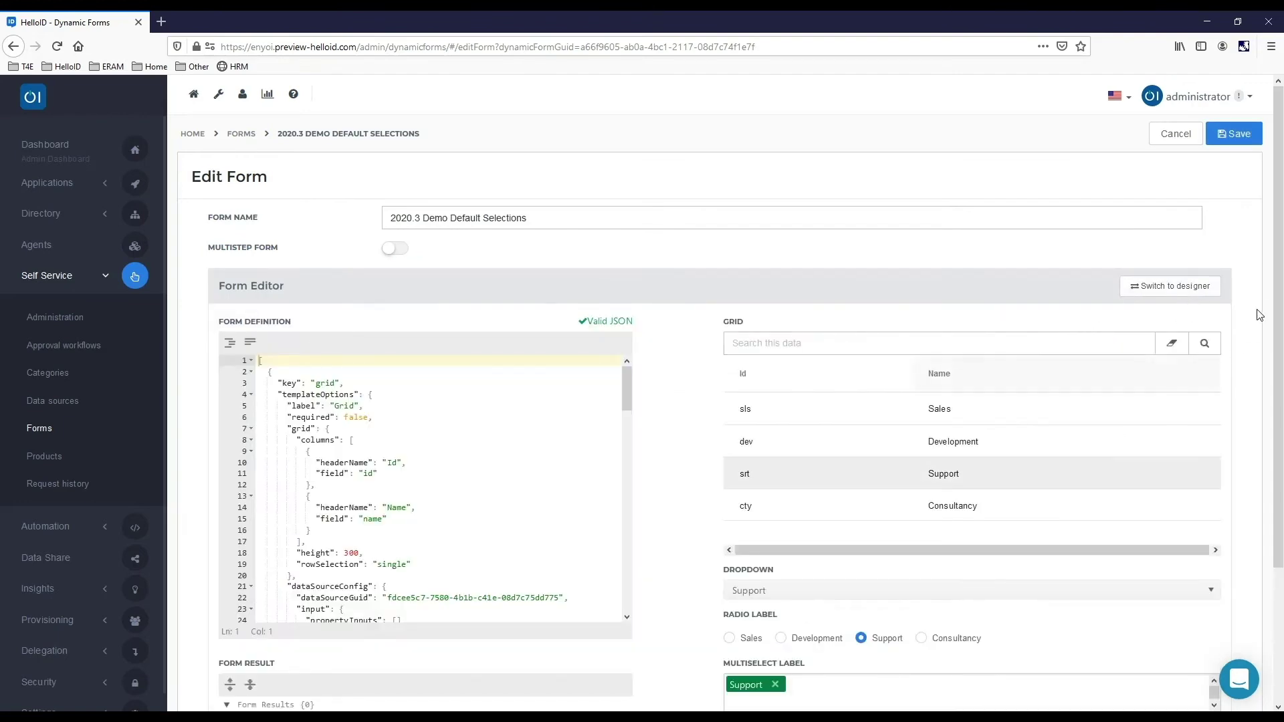
{"action": "scroll", "coordinate": [1260, 315], "scroll_direction": "down", "scroll_amount": 3}
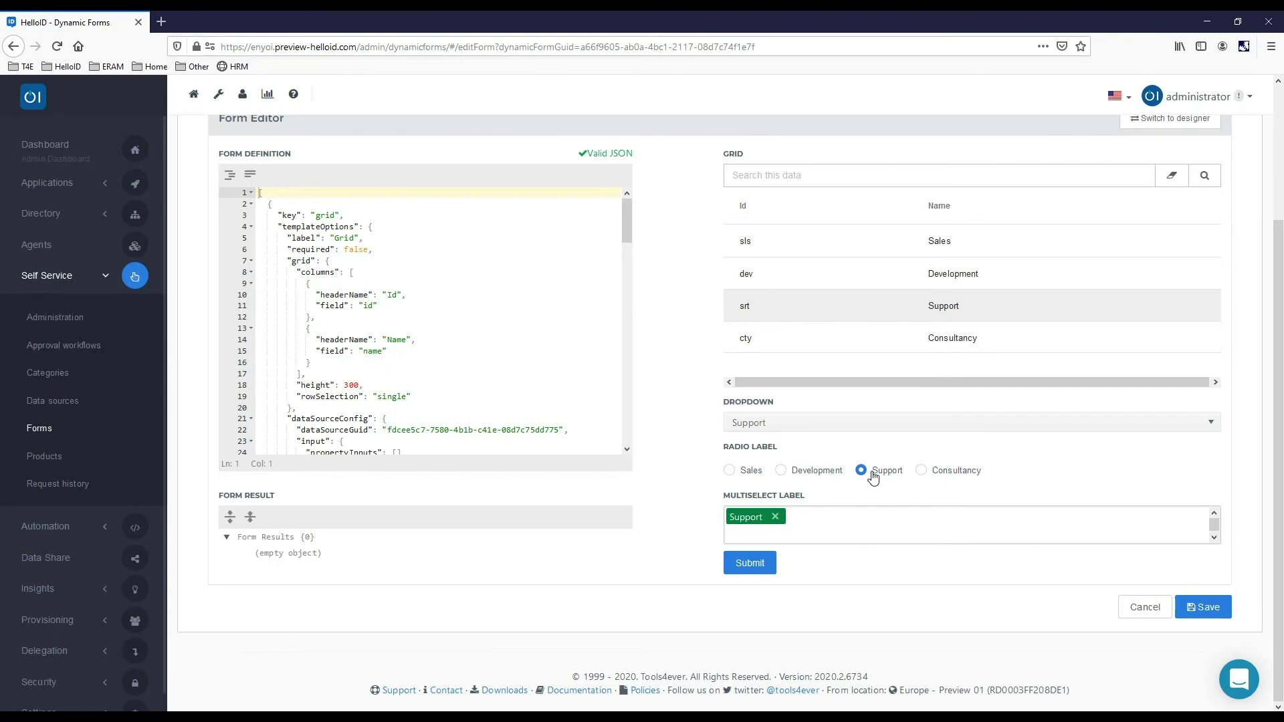
{"action": "left_click", "coordinate": [764, 425]}
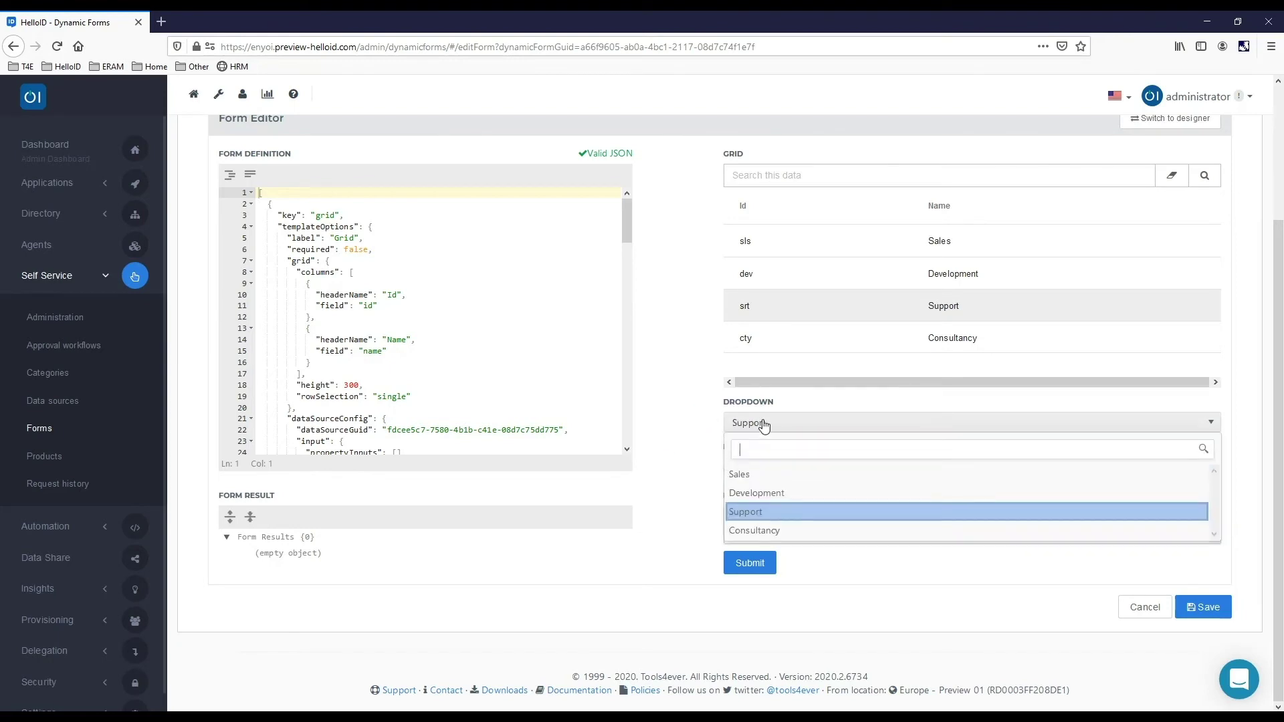
{"action": "left_click", "coordinate": [764, 513]}
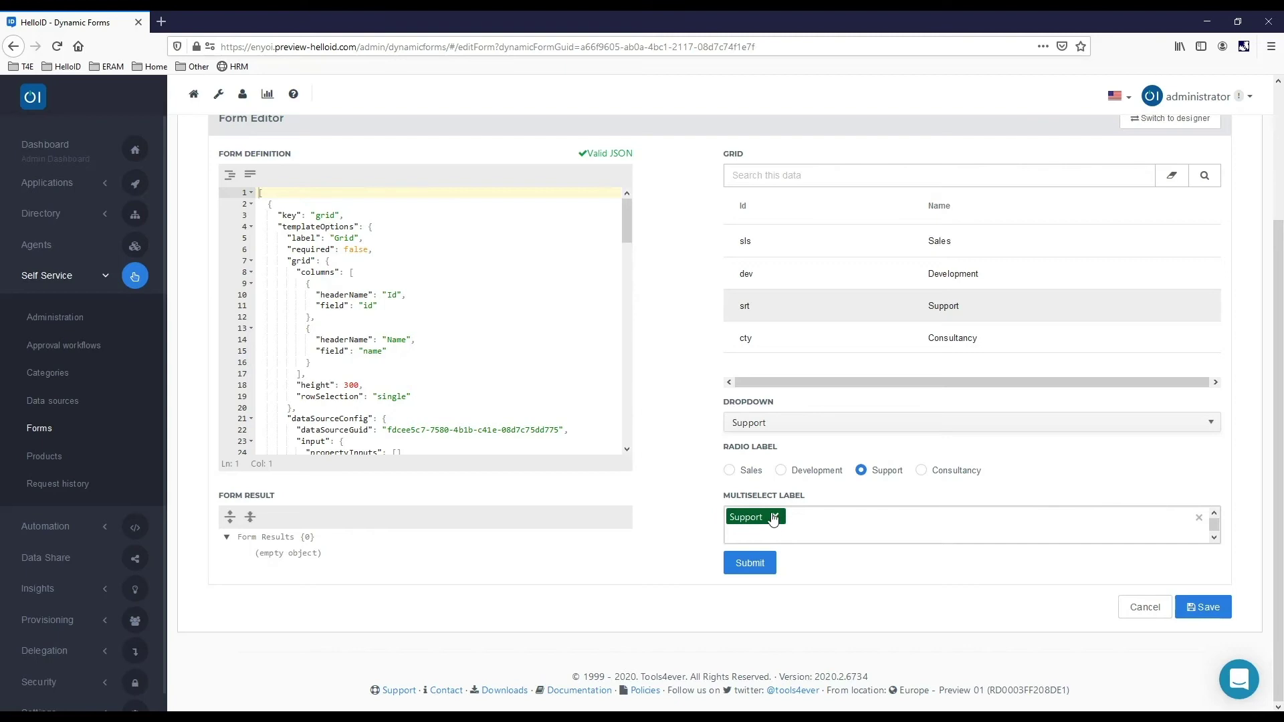
{"action": "scroll", "coordinate": [1054, 339], "scroll_direction": "up", "scroll_amount": 3}
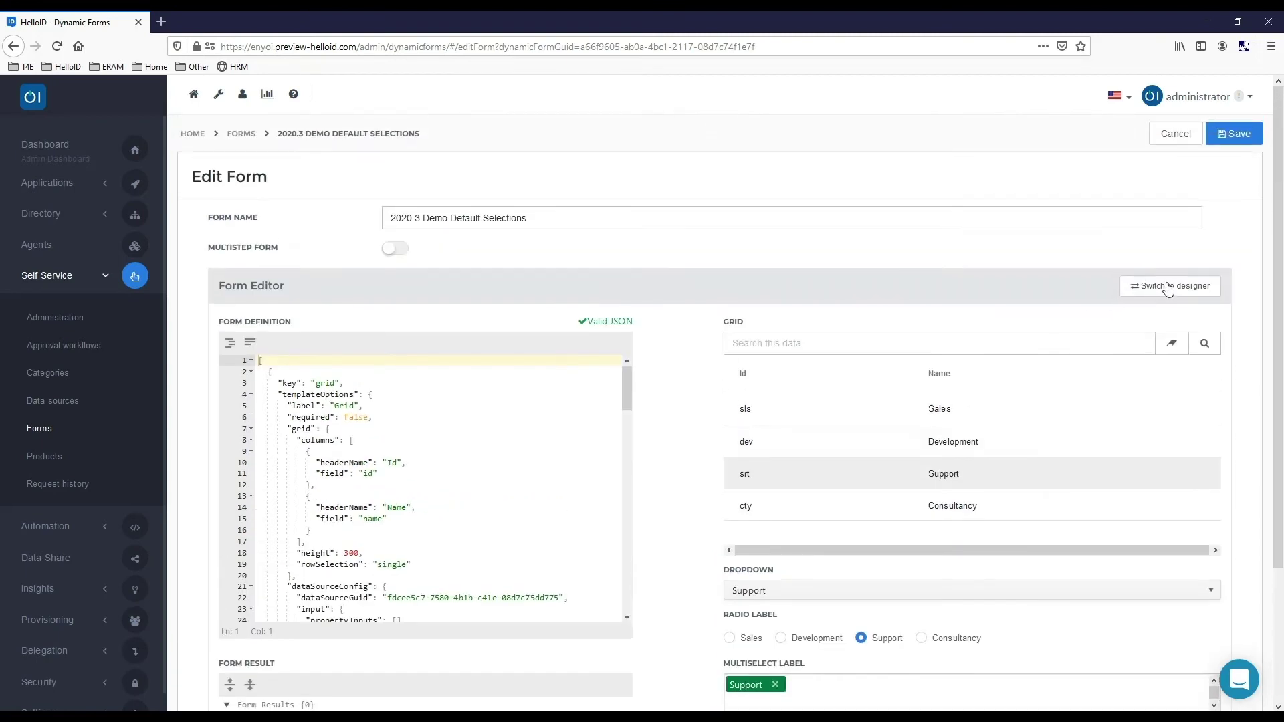
- Switch back to the designer and examine the Grid field's default selection settings, keeping default as the selection property
{"action": "left_click", "coordinate": [1138, 286]}
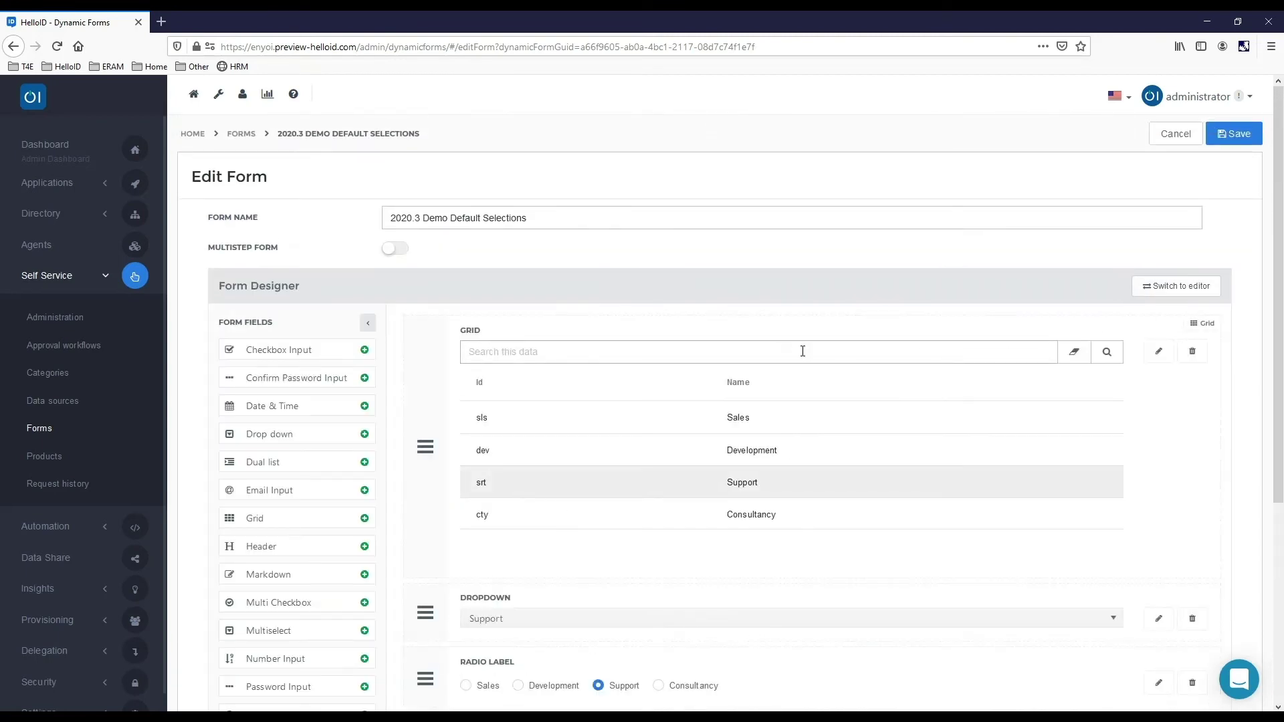
{"action": "left_click", "coordinate": [1158, 351]}
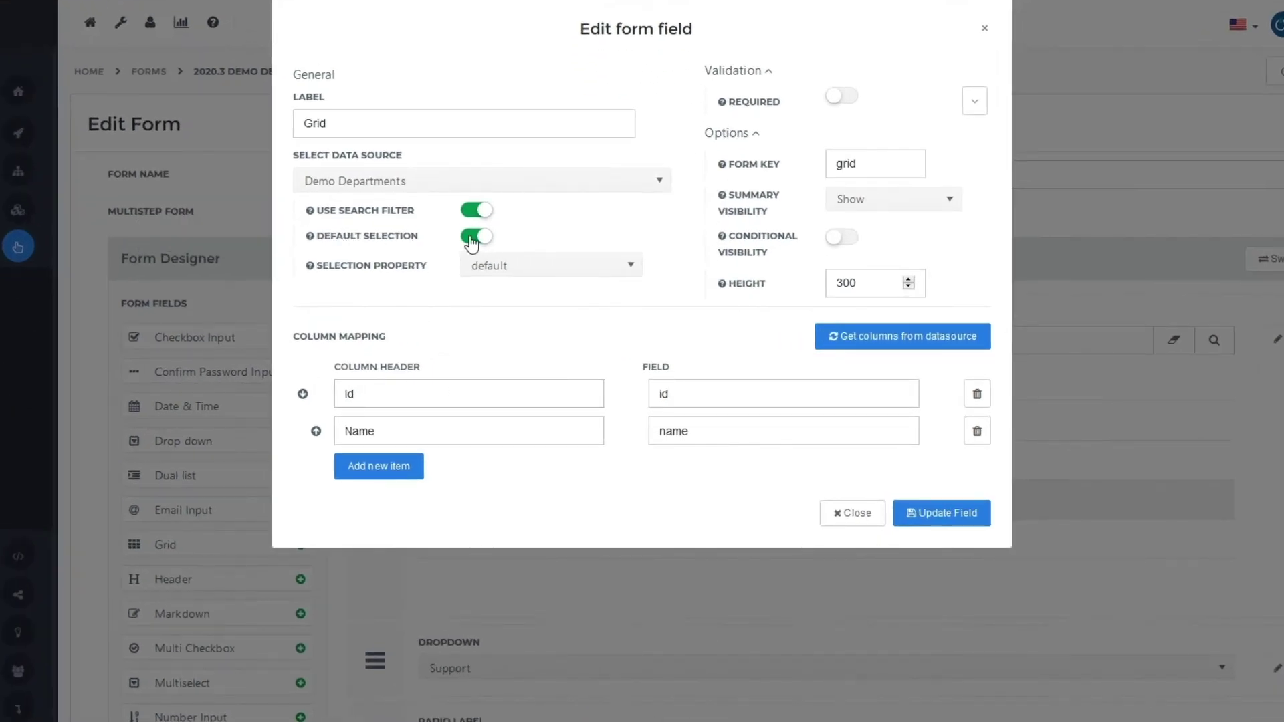
{"action": "left_click", "coordinate": [518, 274]}
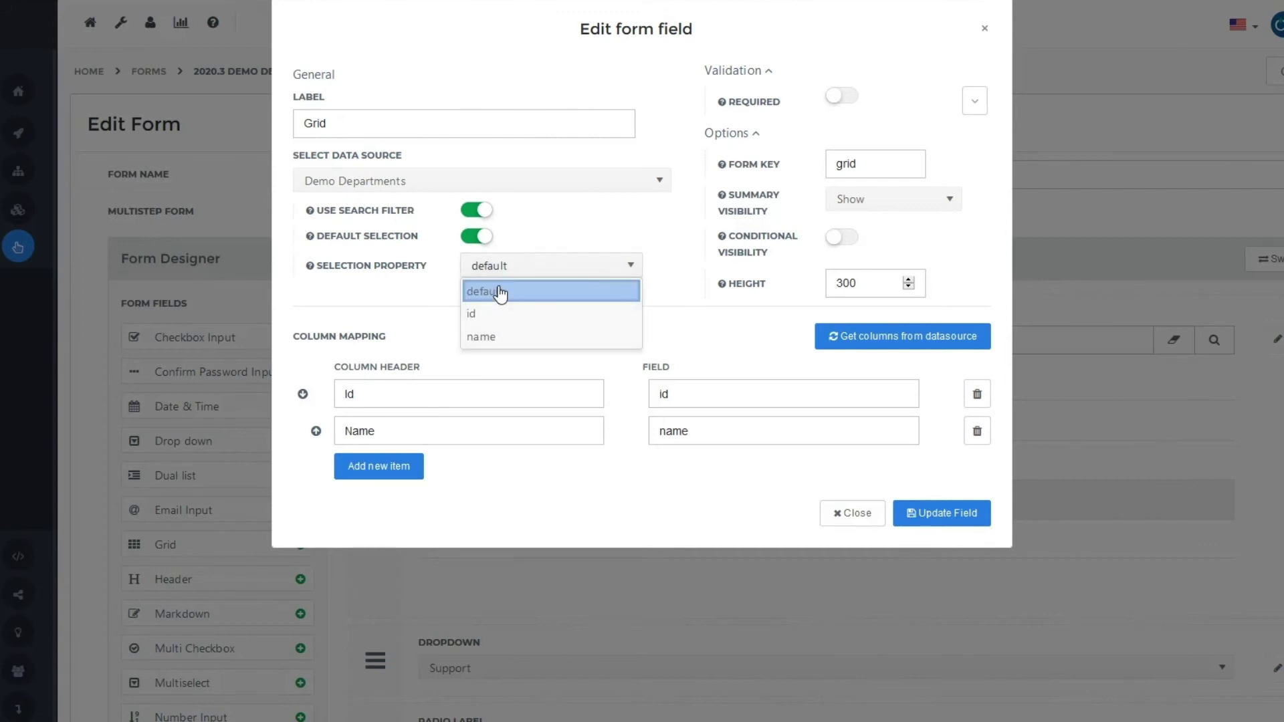
{"action": "left_click", "coordinate": [498, 301]}
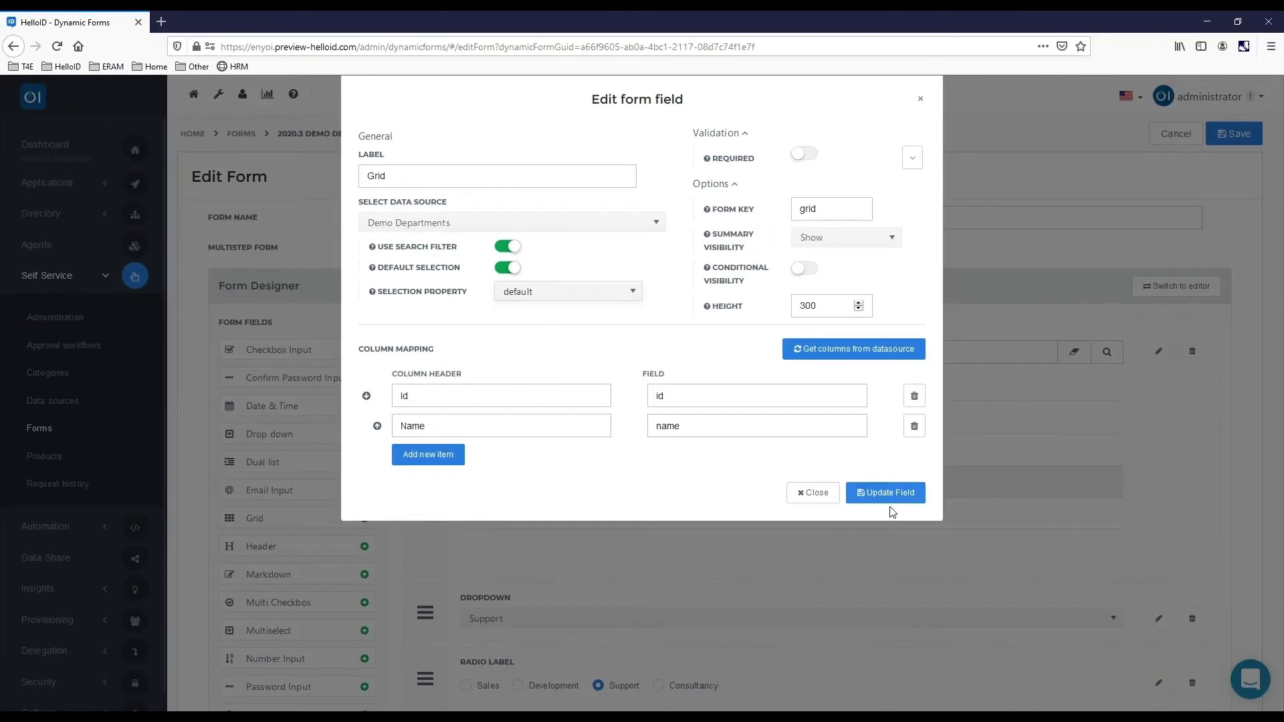
{"action": "left_click", "coordinate": [810, 493]}
- Open the data sources in a new browser tab, search for "depart", open Demo Departments and highlight the default property in its value definition
{"action": "right_click", "coordinate": [43, 401]}
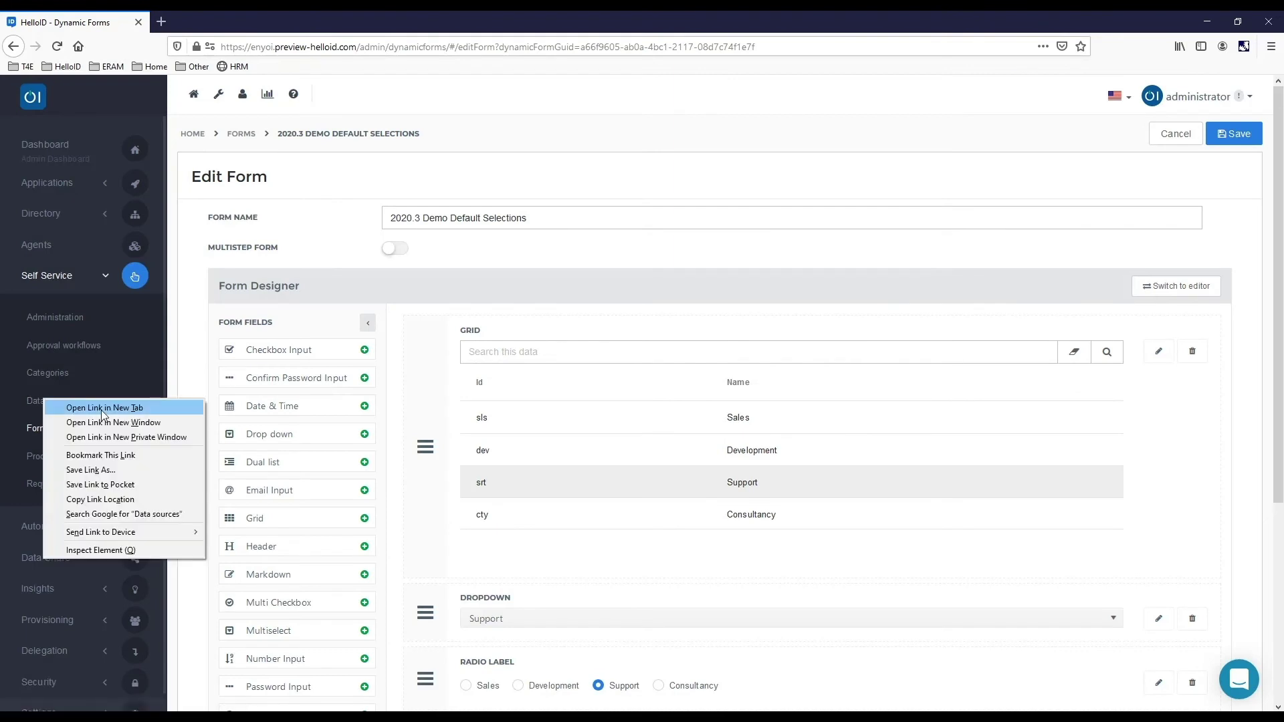
{"action": "left_click", "coordinate": [100, 408]}
{"action": "left_click", "coordinate": [249, 24]}
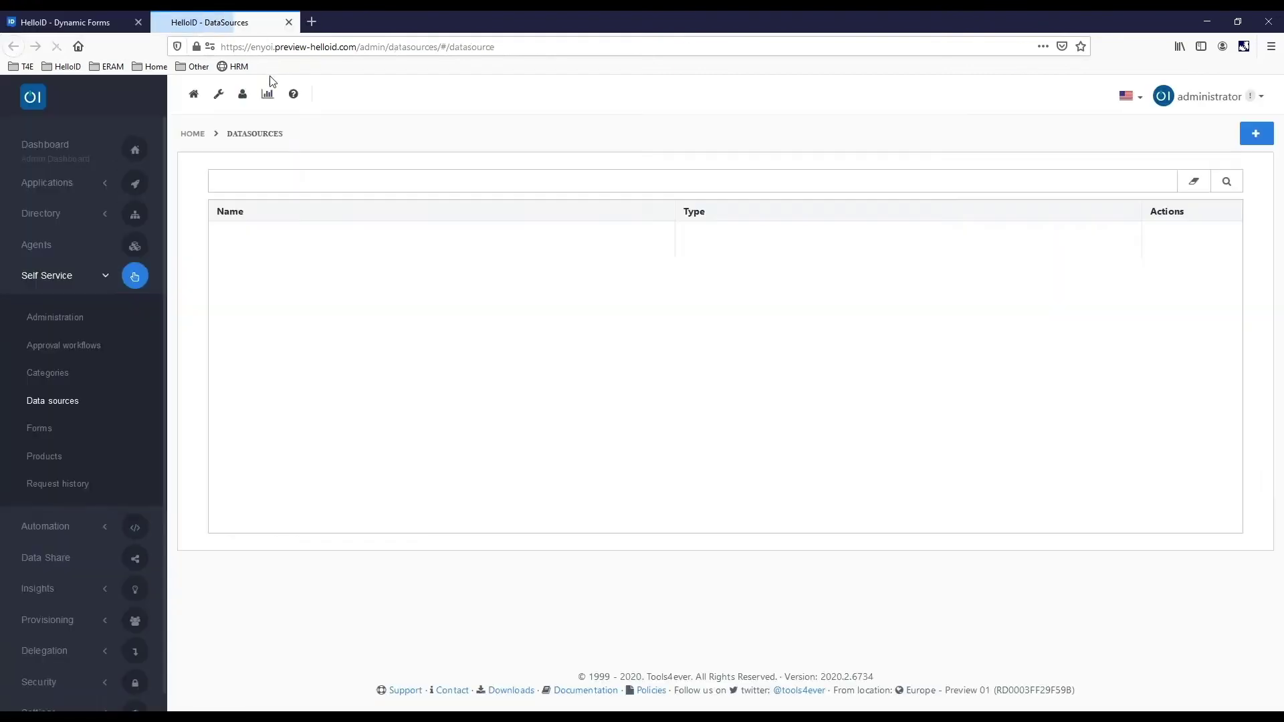
{"action": "left_click", "coordinate": [338, 181]}
{"action": "type", "text": "depart"}
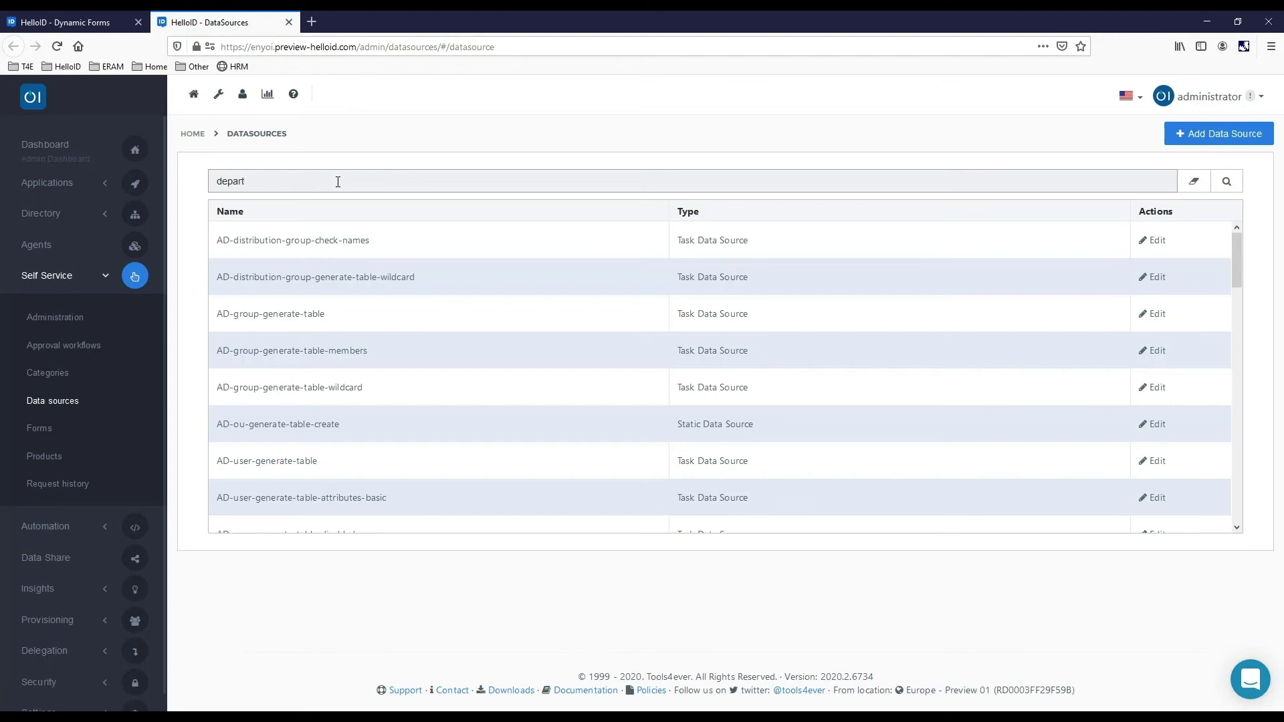
{"action": "key", "text": "Return"}
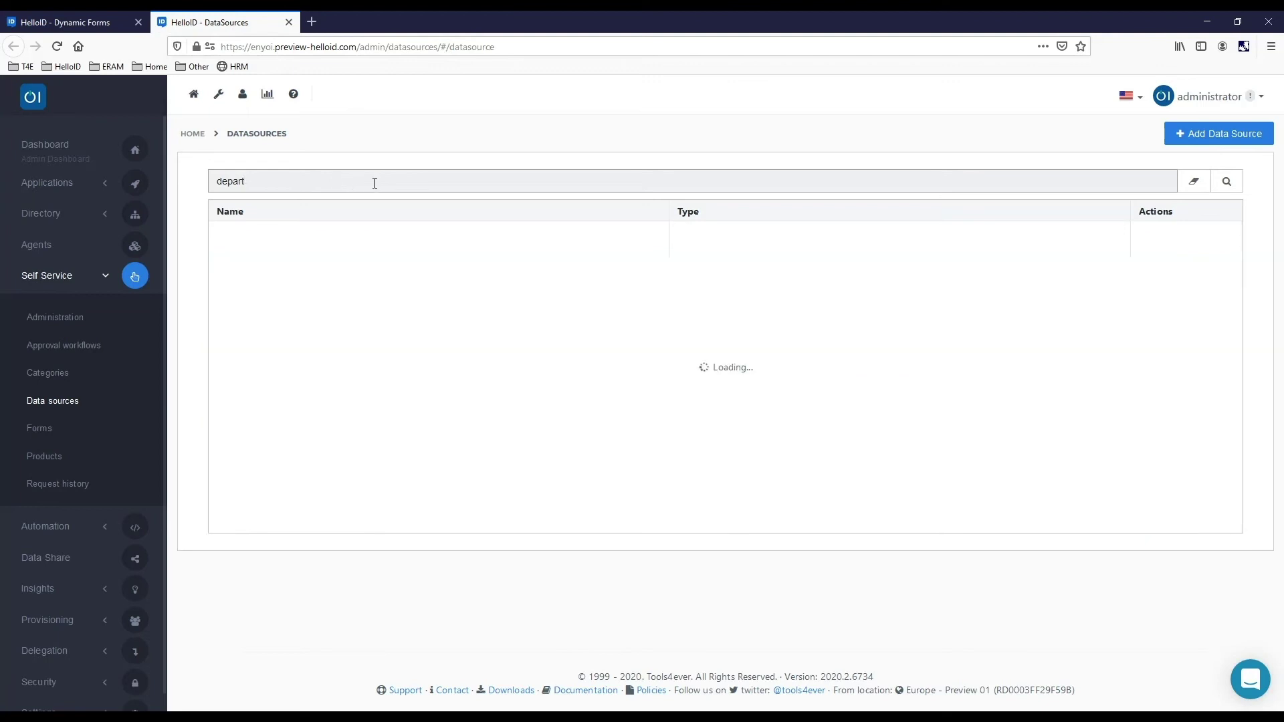
{"action": "left_click", "coordinate": [1168, 278]}
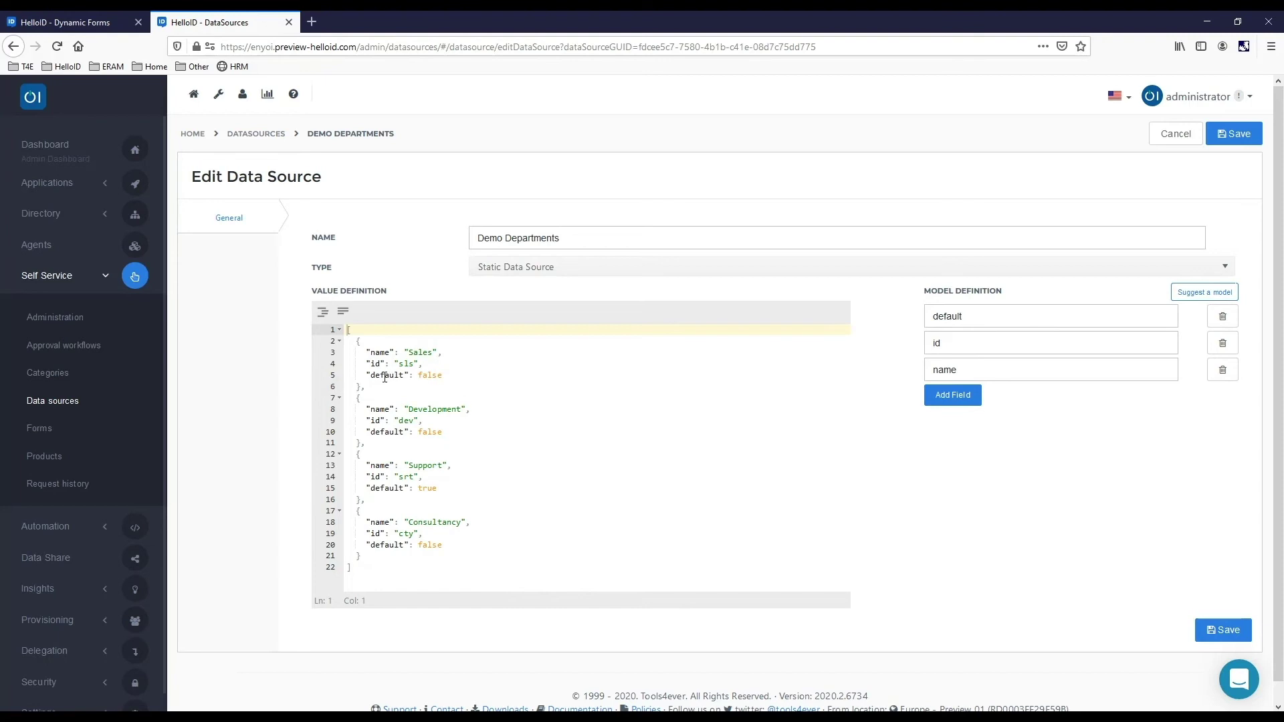
{"action": "double_click", "coordinate": [385, 376]}
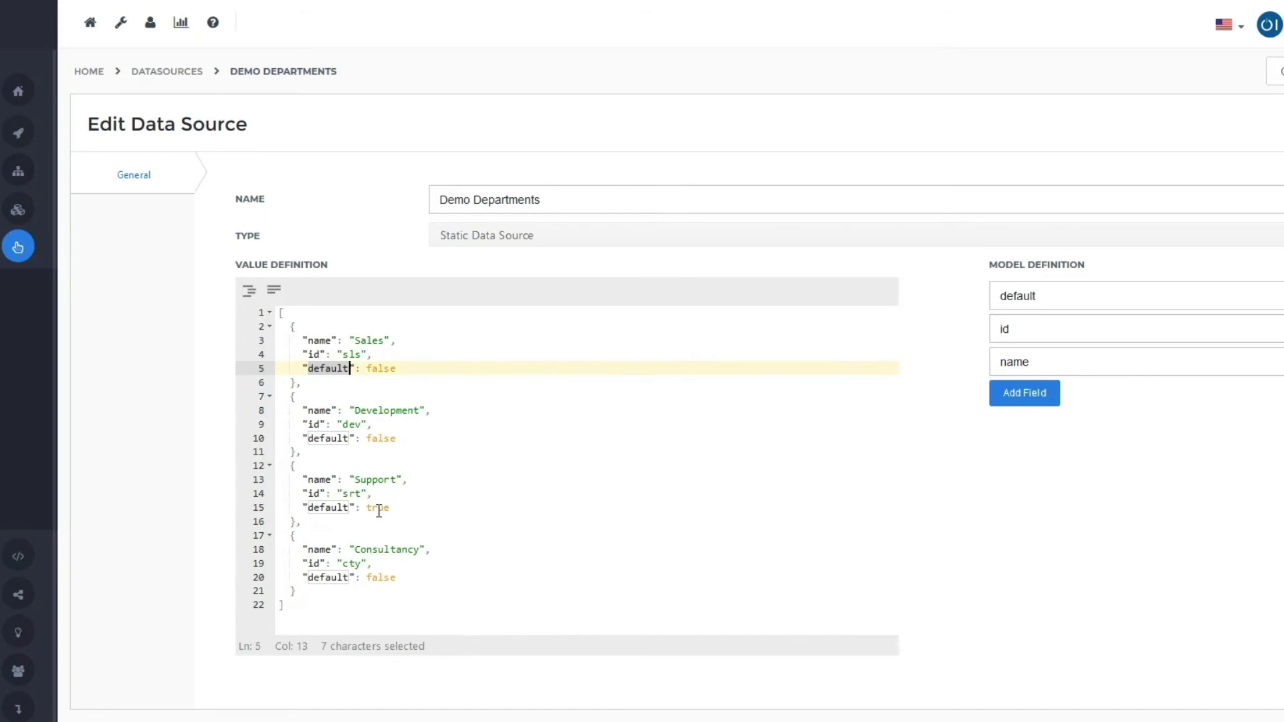
- Set the default property to true for Development and false for Support in Demo Departments, and save the data source
{"action": "double_click", "coordinate": [379, 438]}
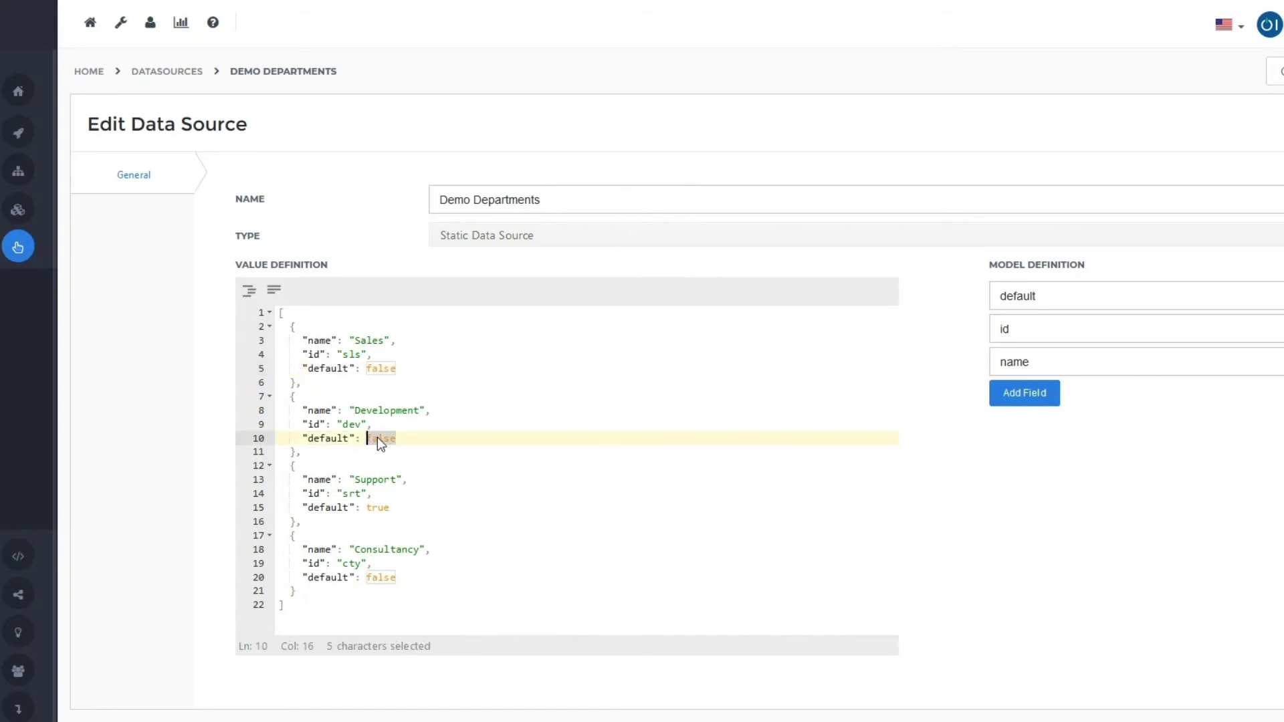
{"action": "type", "text": "true"}
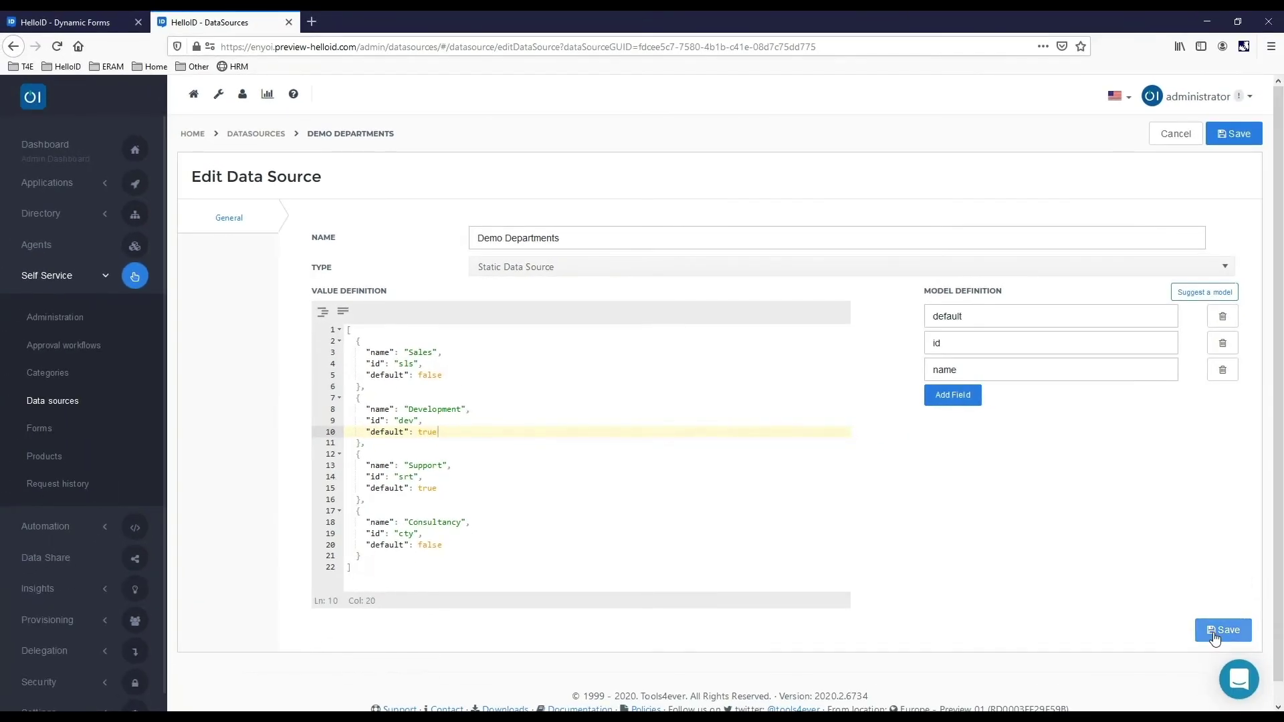
{"action": "double_click", "coordinate": [423, 488]}
{"action": "type", "text": "false"}
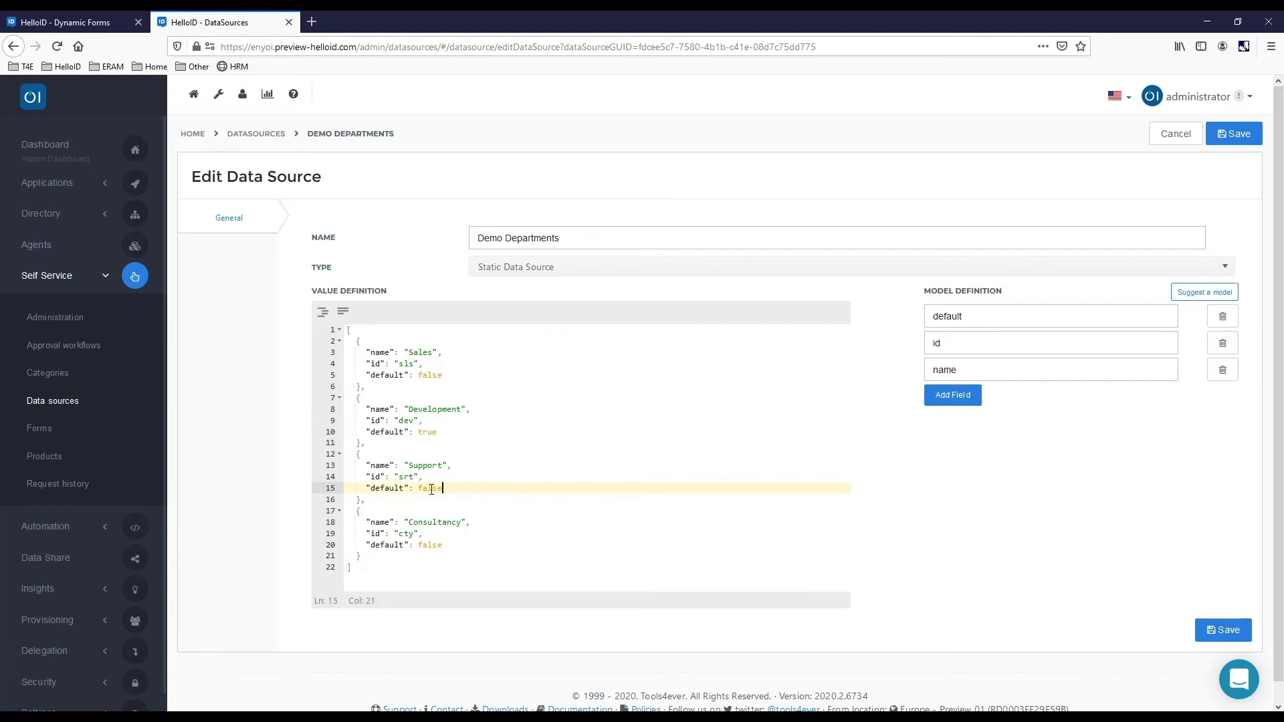
{"action": "left_click", "coordinate": [1223, 630]}
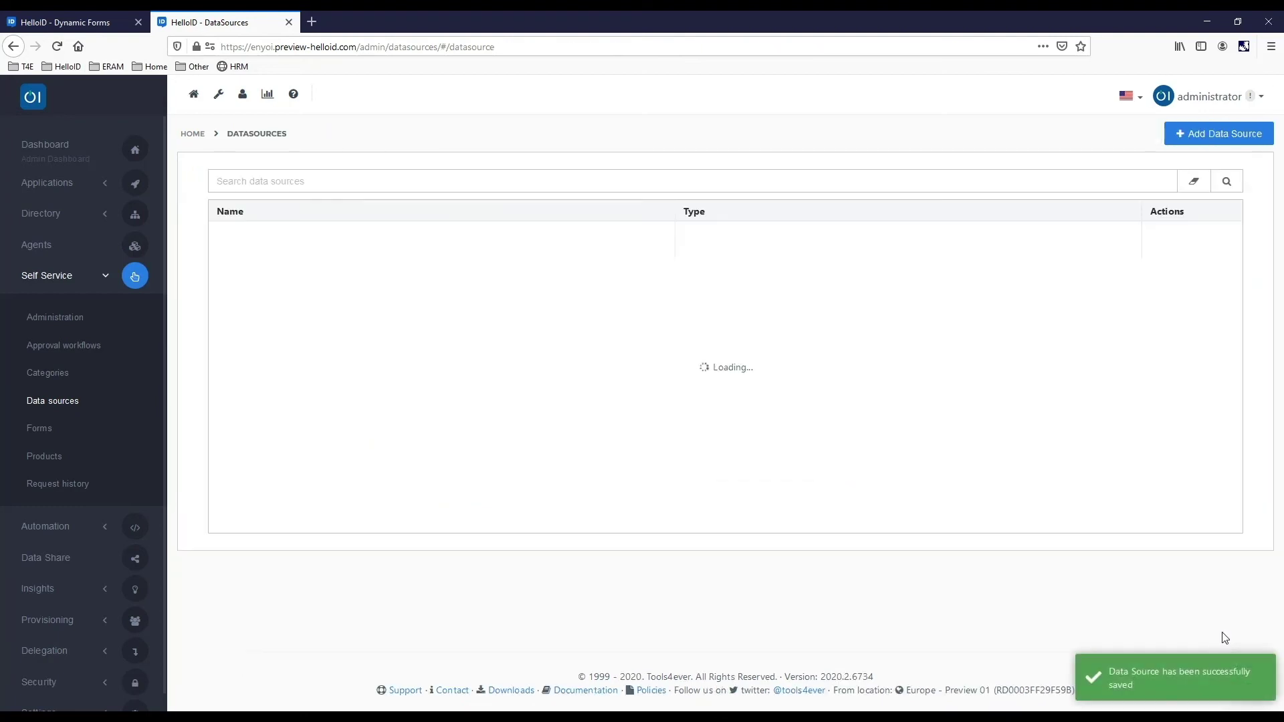
- Return to the form designer, reload the form and examine the preselected department in the grid, dropdown, radio and multiselect fields
{"action": "left_click", "coordinate": [73, 22]}
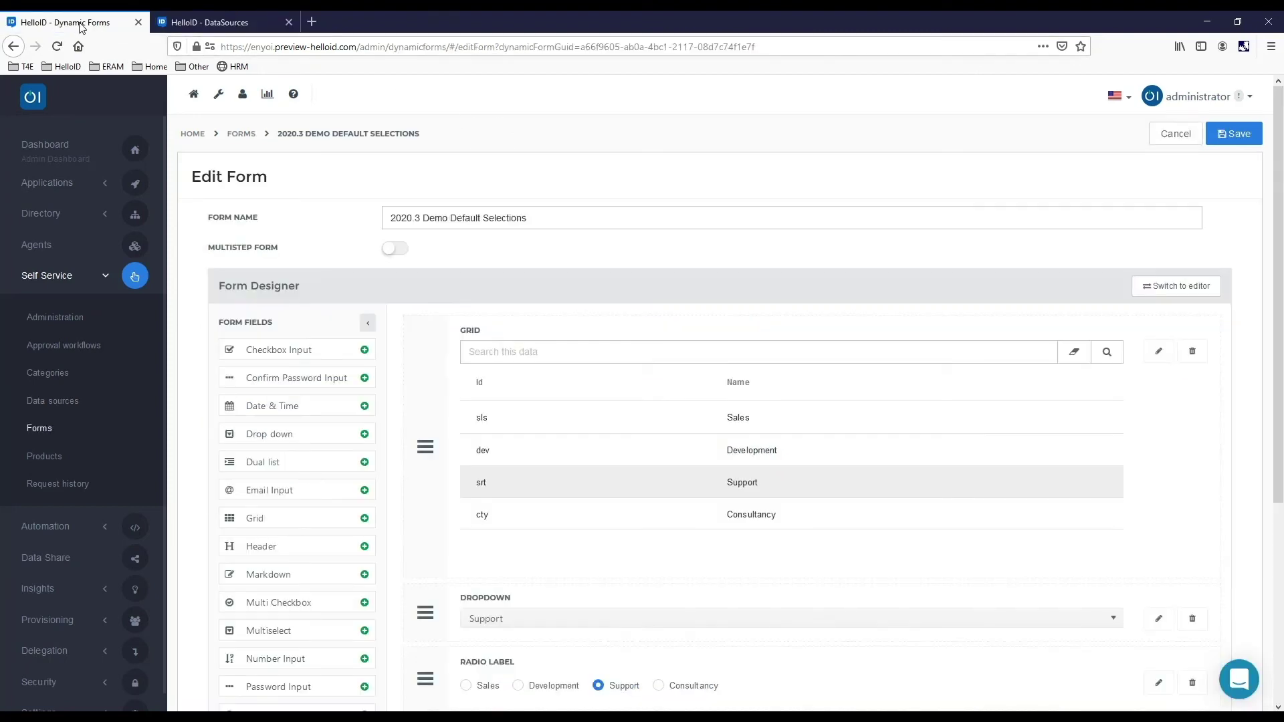
{"action": "left_click", "coordinate": [57, 46]}
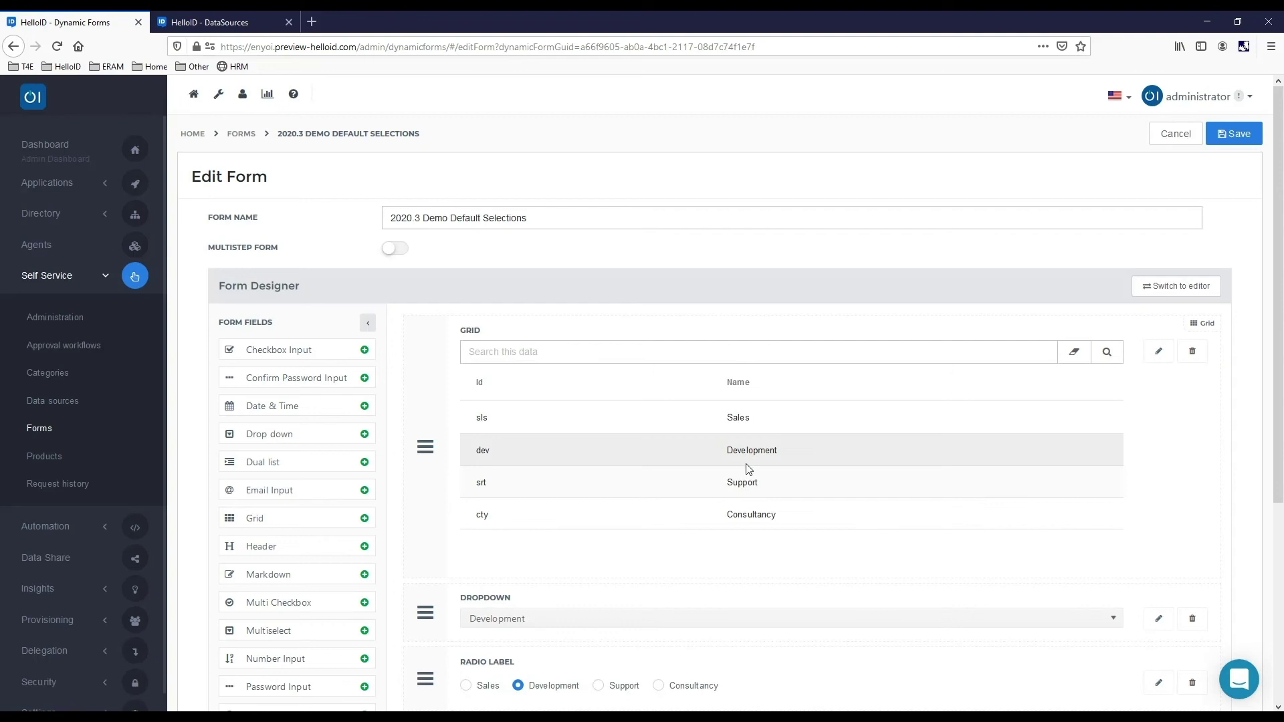
{"action": "scroll", "coordinate": [711, 510], "scroll_direction": "down", "scroll_amount": 5}
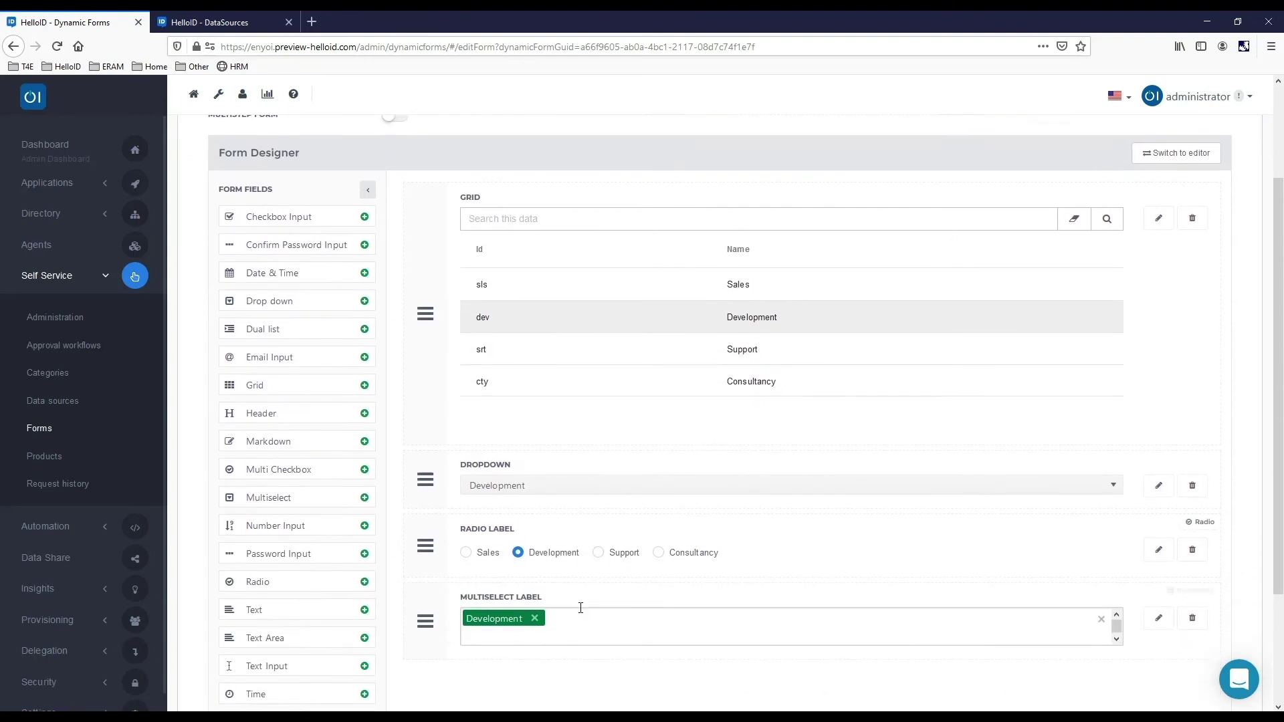
{"action": "scroll", "coordinate": [574, 605], "scroll_direction": "up", "scroll_amount": 3}
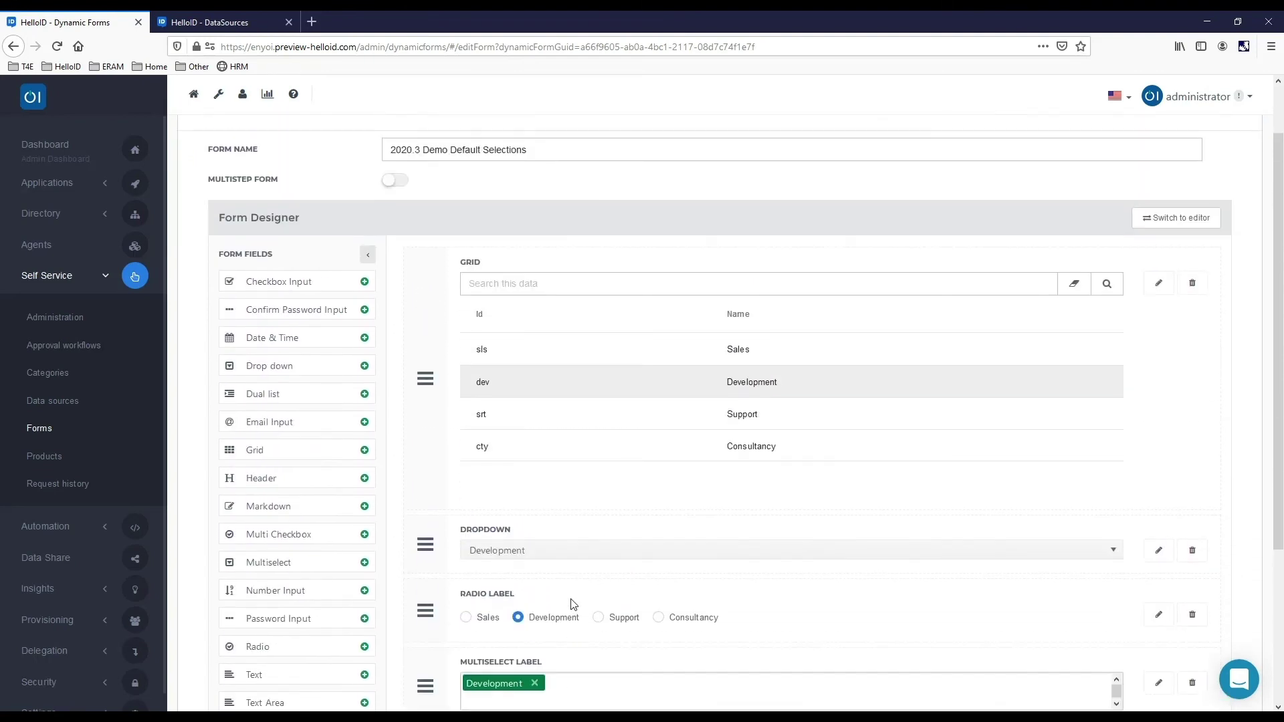
- Review the Grid field's data source and default selection property, then close its settings without changes
{"action": "left_click", "coordinate": [1158, 284]}
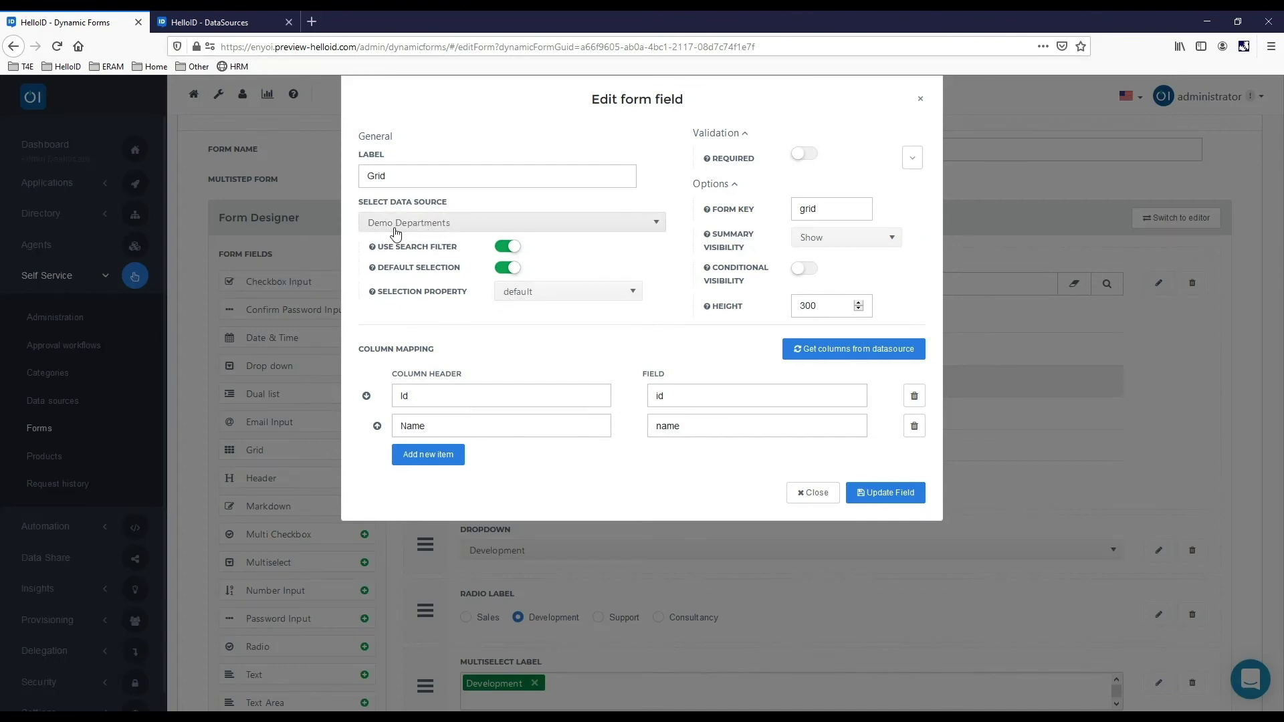
{"action": "left_click", "coordinate": [541, 294]}
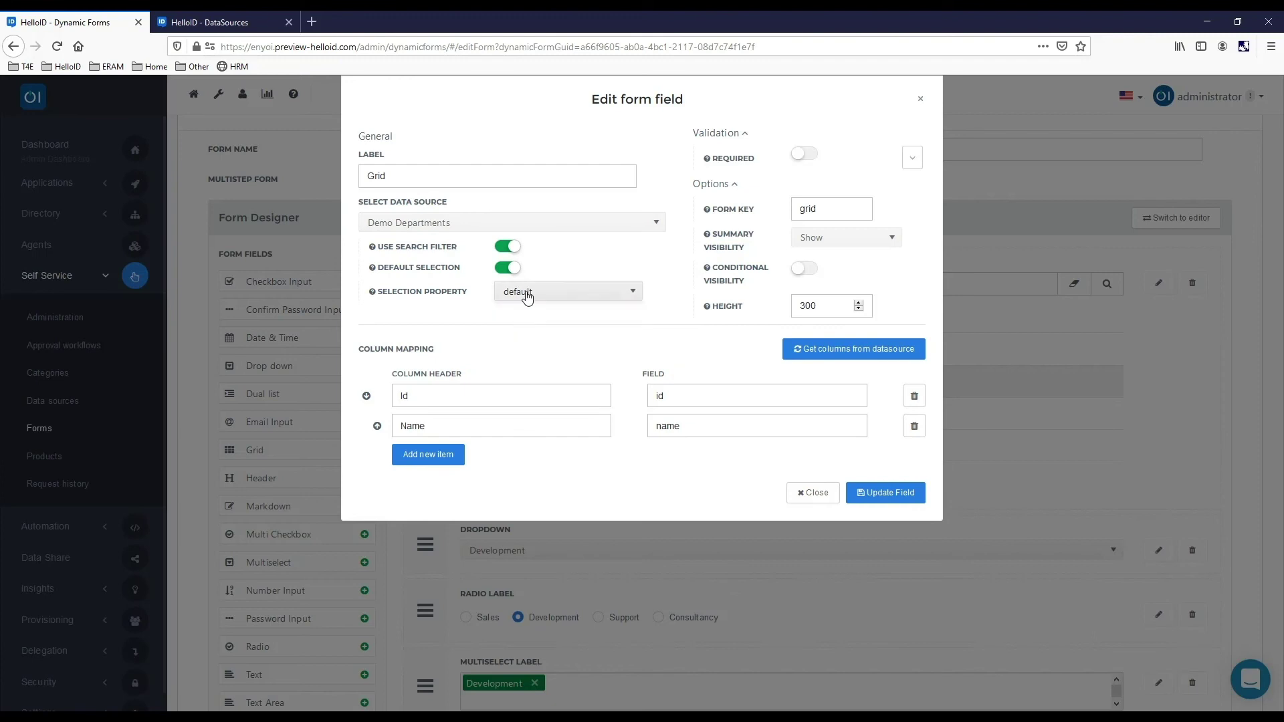
{"action": "left_click", "coordinate": [813, 492]}
{"action": "scroll", "coordinate": [590, 627], "scroll_direction": "down", "scroll_amount": 1}
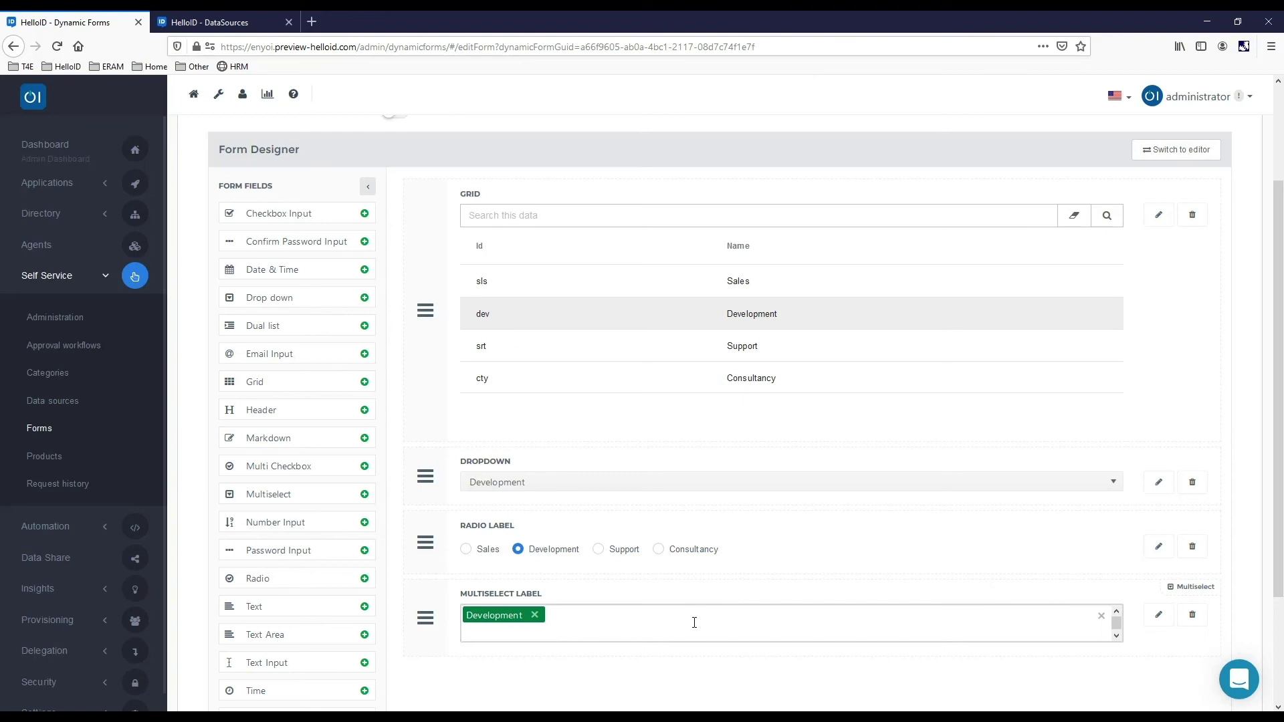
{"action": "scroll", "coordinate": [627, 531], "scroll_direction": "up", "scroll_amount": 1}
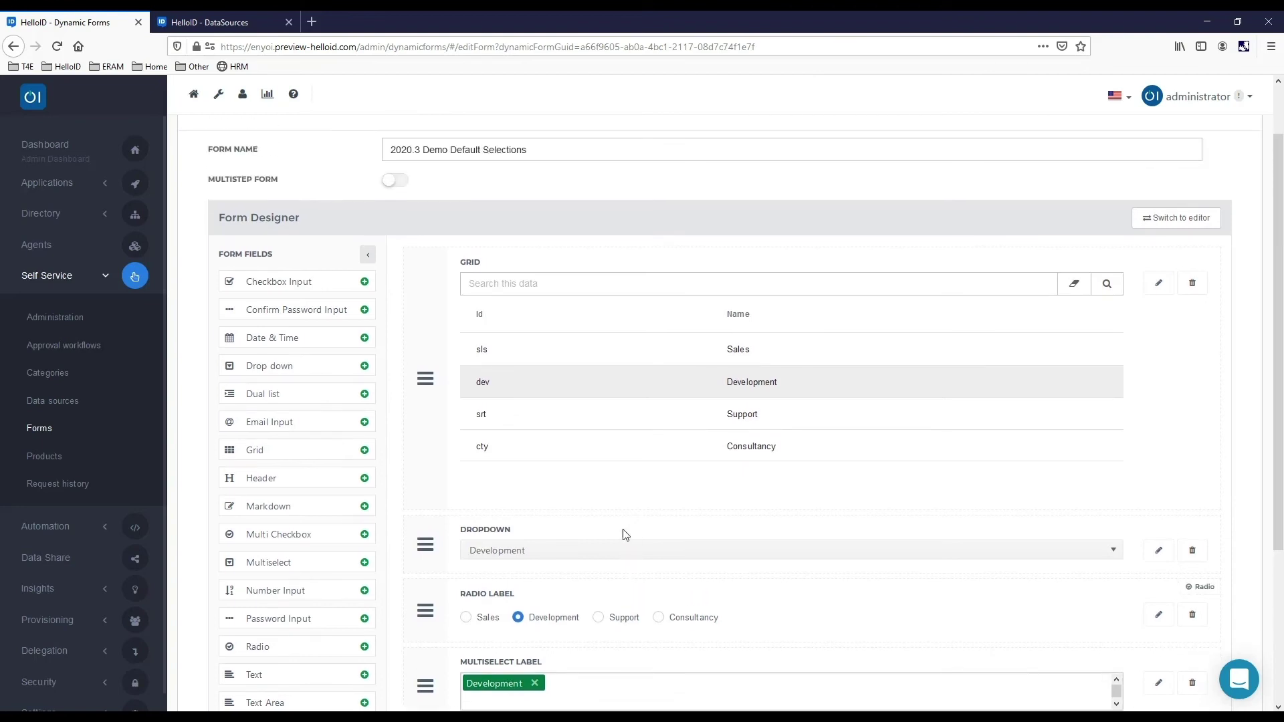
- Reopen the Demo Departments data source, set Support's default property to true as well, and save it
{"action": "left_click", "coordinate": [224, 24]}
{"action": "type", "text": "ue"}
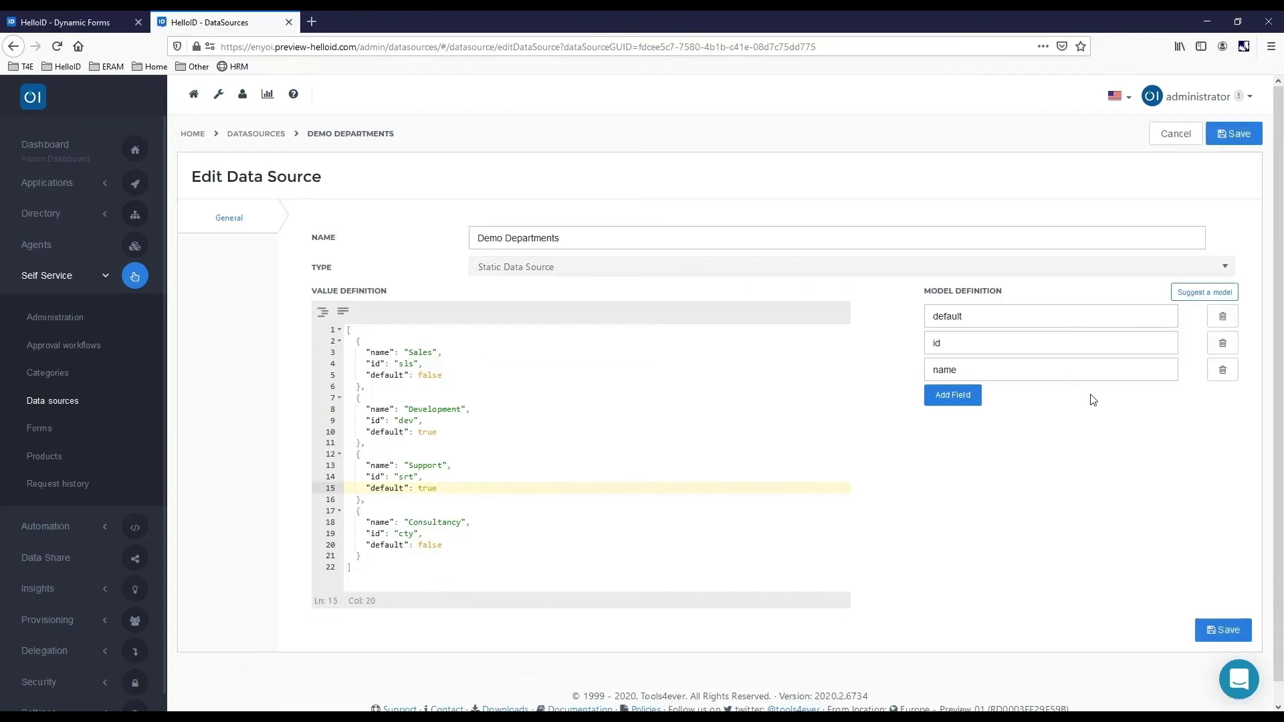
{"action": "left_click", "coordinate": [1223, 630]}
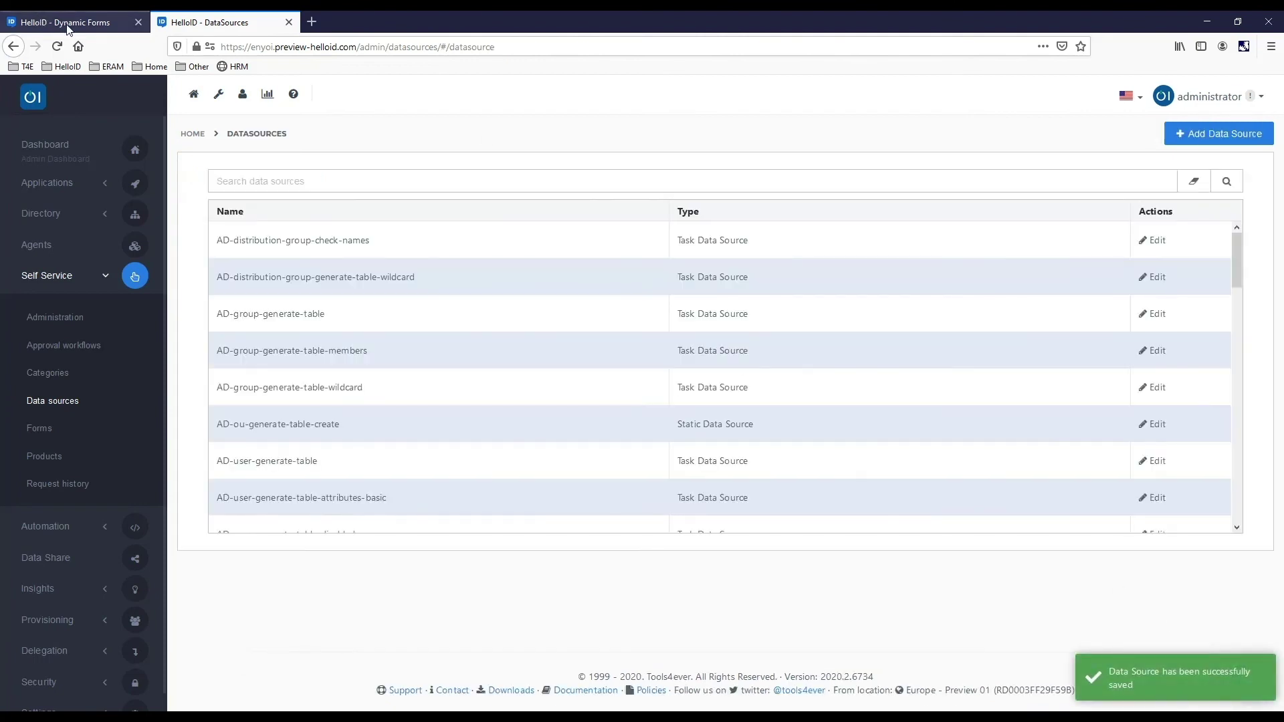
- Reload the 2020.3 Demo Default Selections form and compare the preselection in the multiselect with the single-choice fields
{"action": "left_click", "coordinate": [69, 27]}
{"action": "left_click", "coordinate": [60, 49]}
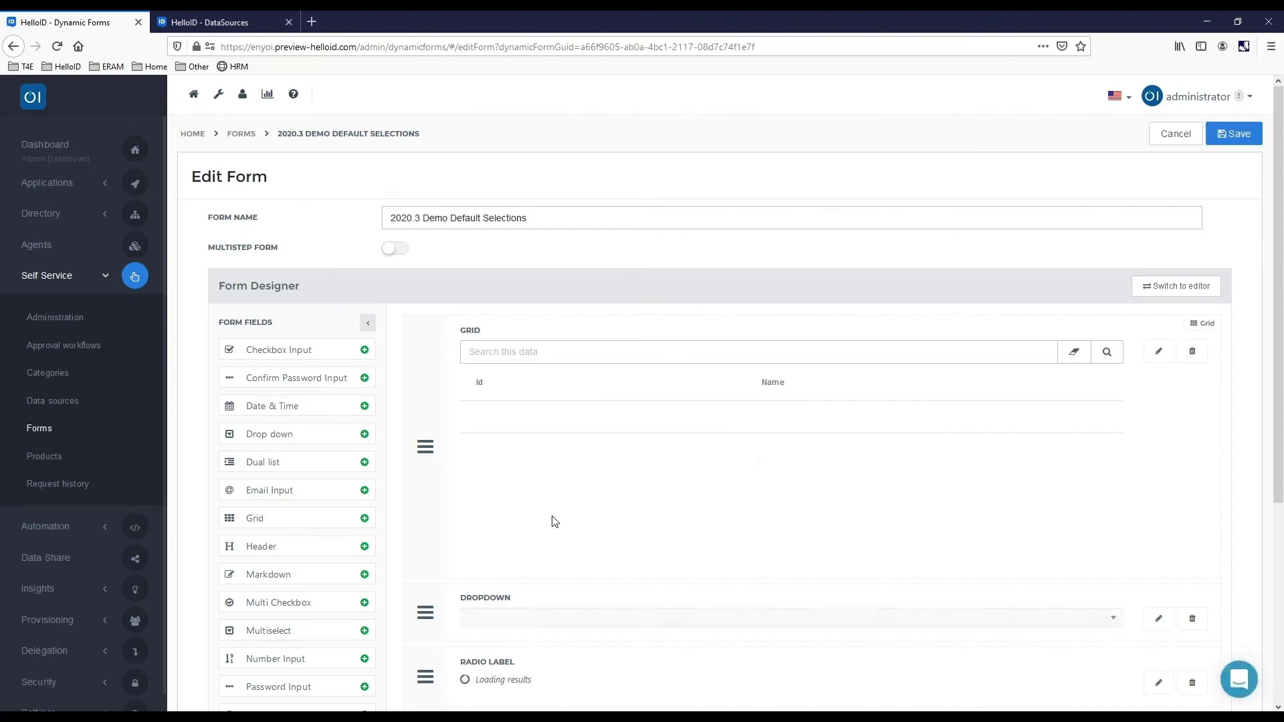
{"action": "scroll", "coordinate": [603, 463], "scroll_direction": "down", "scroll_amount": 2}
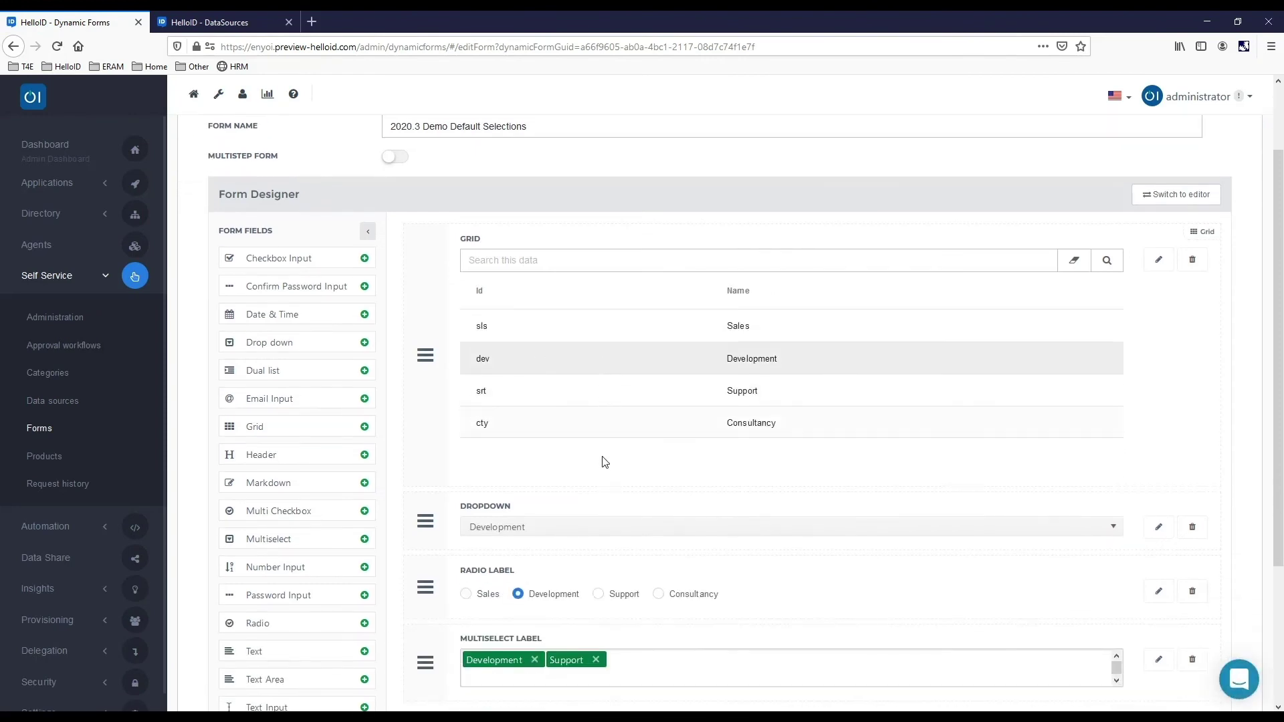
{"action": "scroll", "coordinate": [604, 462], "scroll_direction": "down", "scroll_amount": 1}
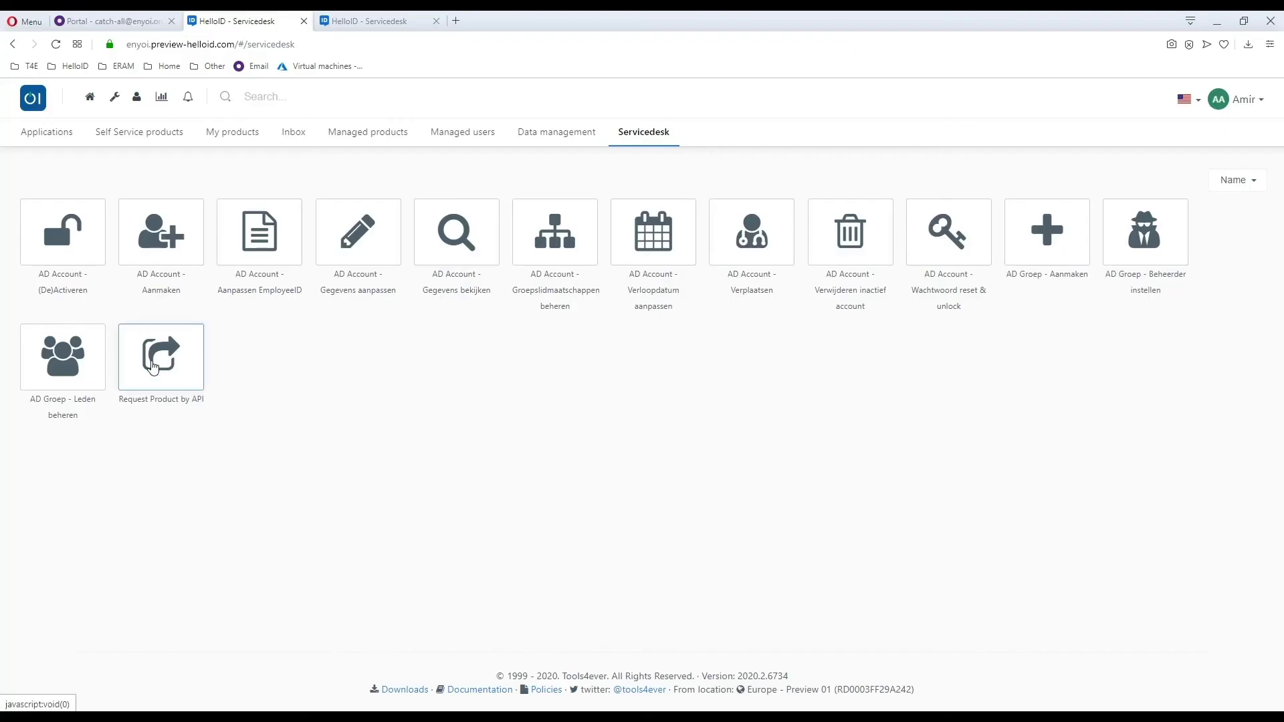
- Open the Request Product by API form in the service desk and select the user to request products for
{"action": "left_click", "coordinate": [157, 357]}
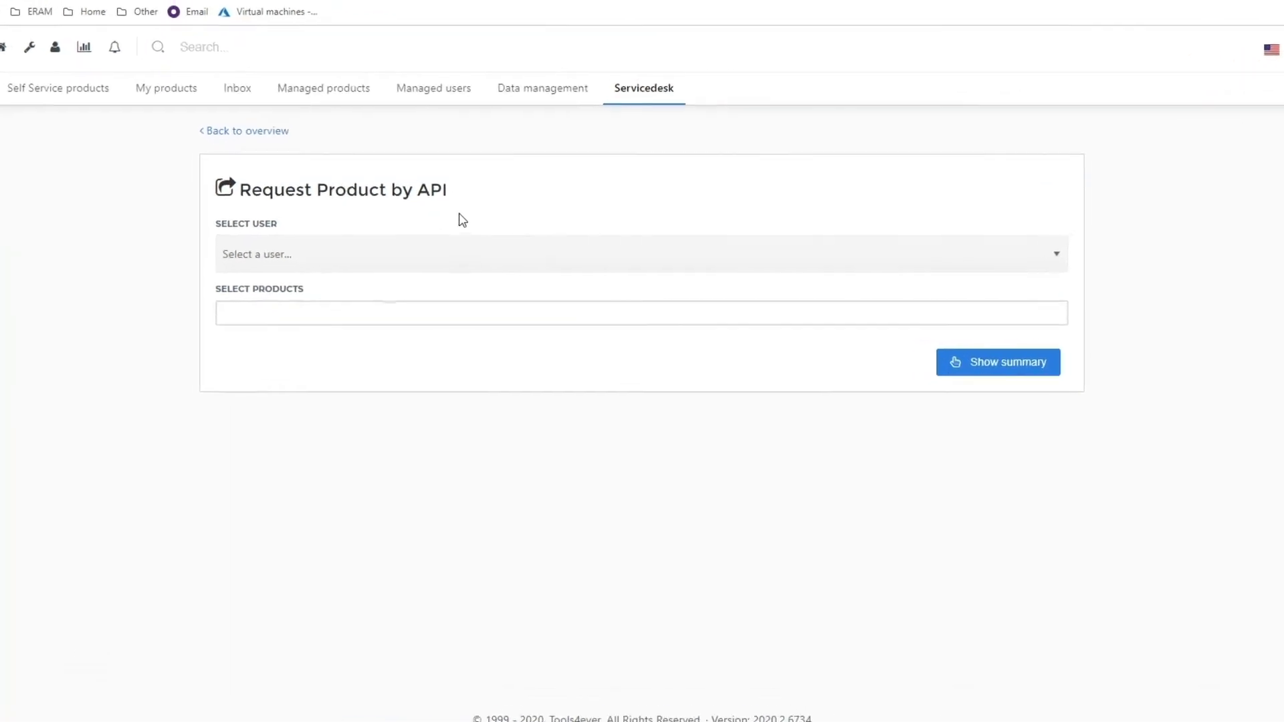
{"action": "left_click", "coordinate": [236, 249]}
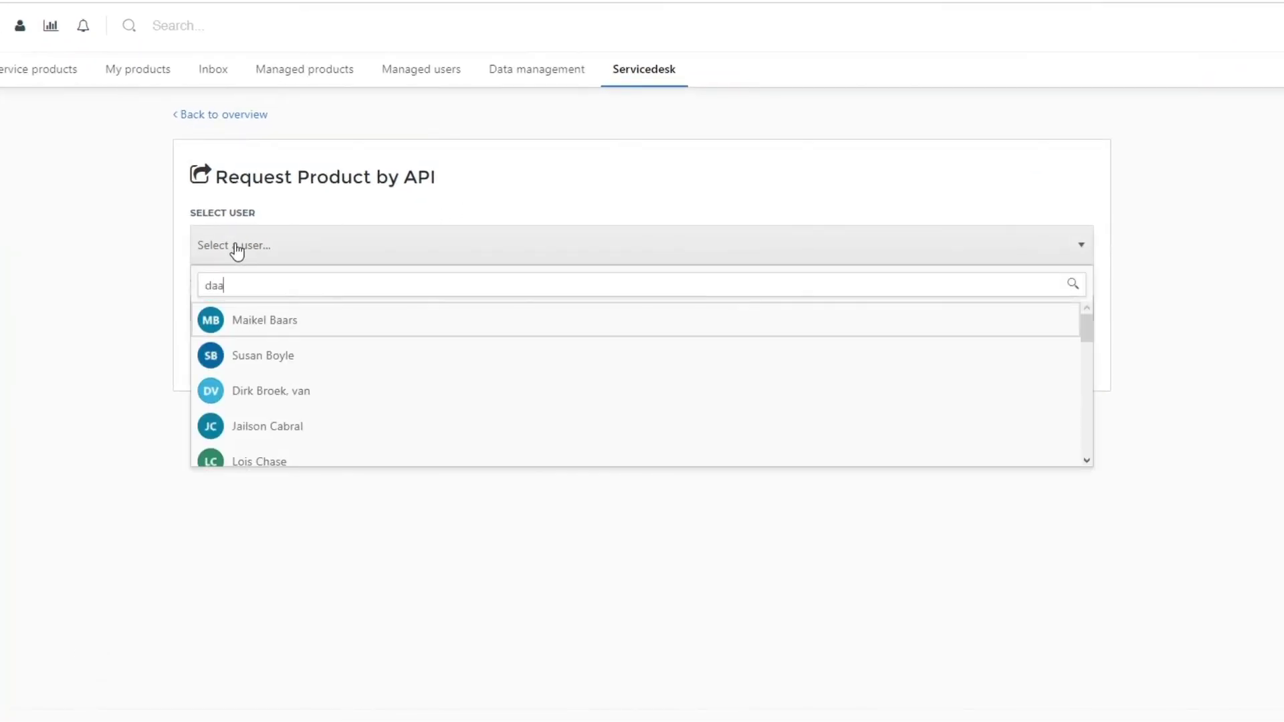
{"action": "left_click", "coordinate": [266, 320]}
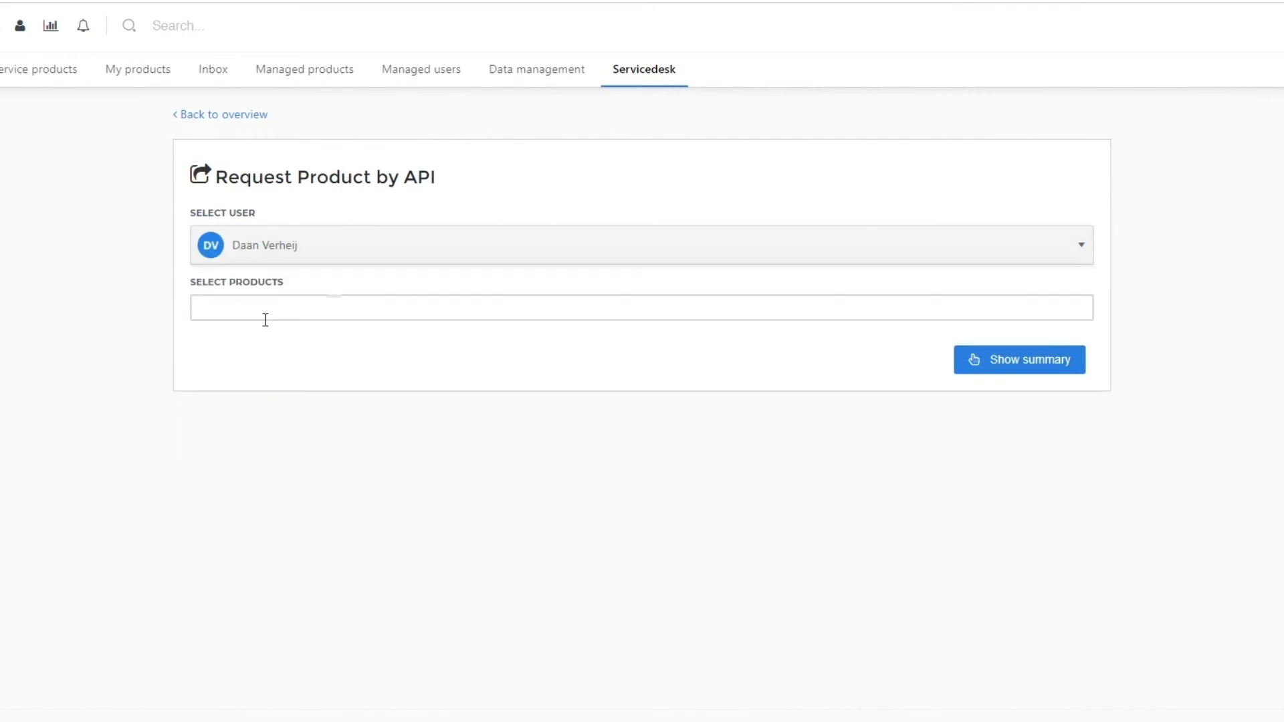
- Choose SAP and MS Visio as the requested products, show the request summary and submit it
{"action": "left_click", "coordinate": [272, 308]}
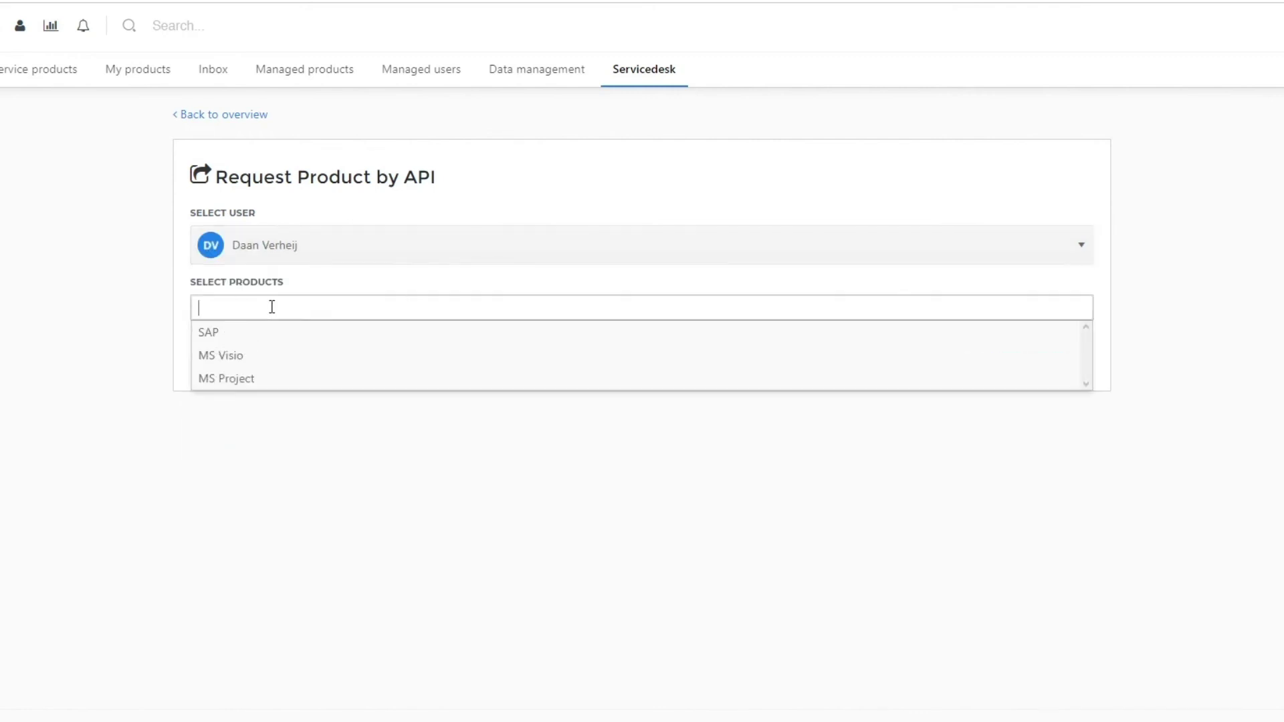
{"action": "left_click", "coordinate": [227, 336]}
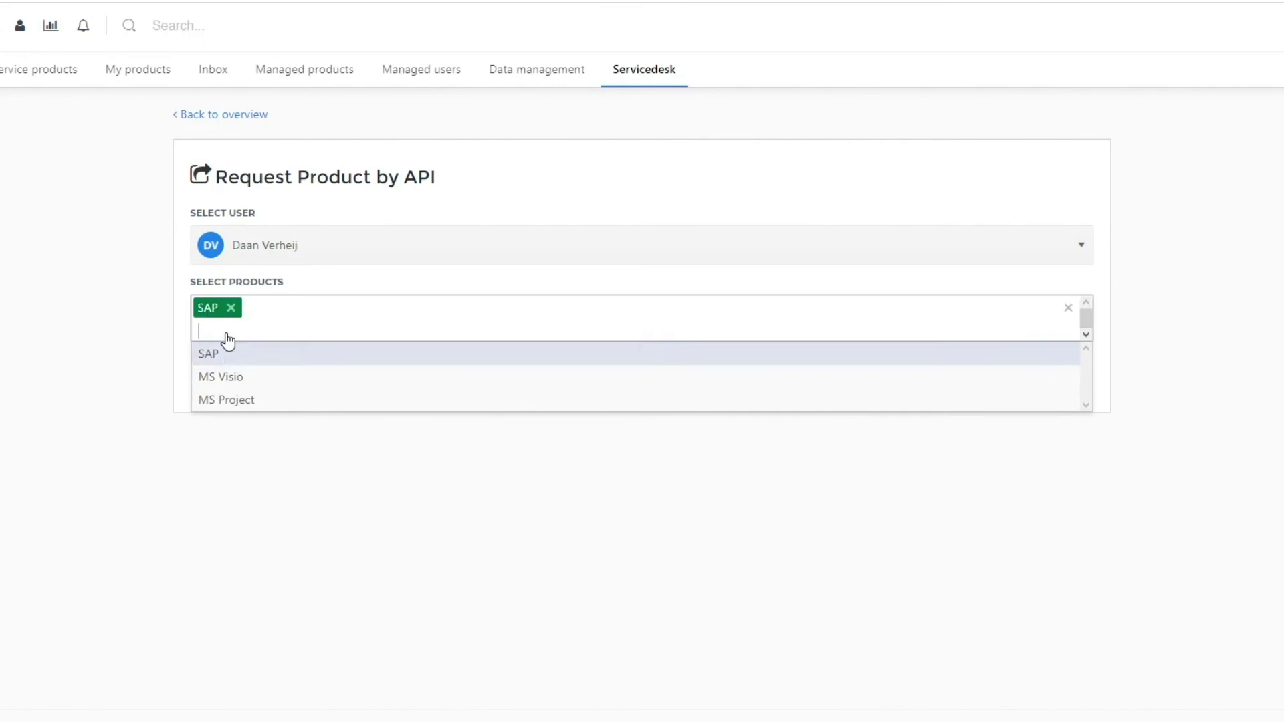
{"action": "left_click", "coordinate": [228, 377]}
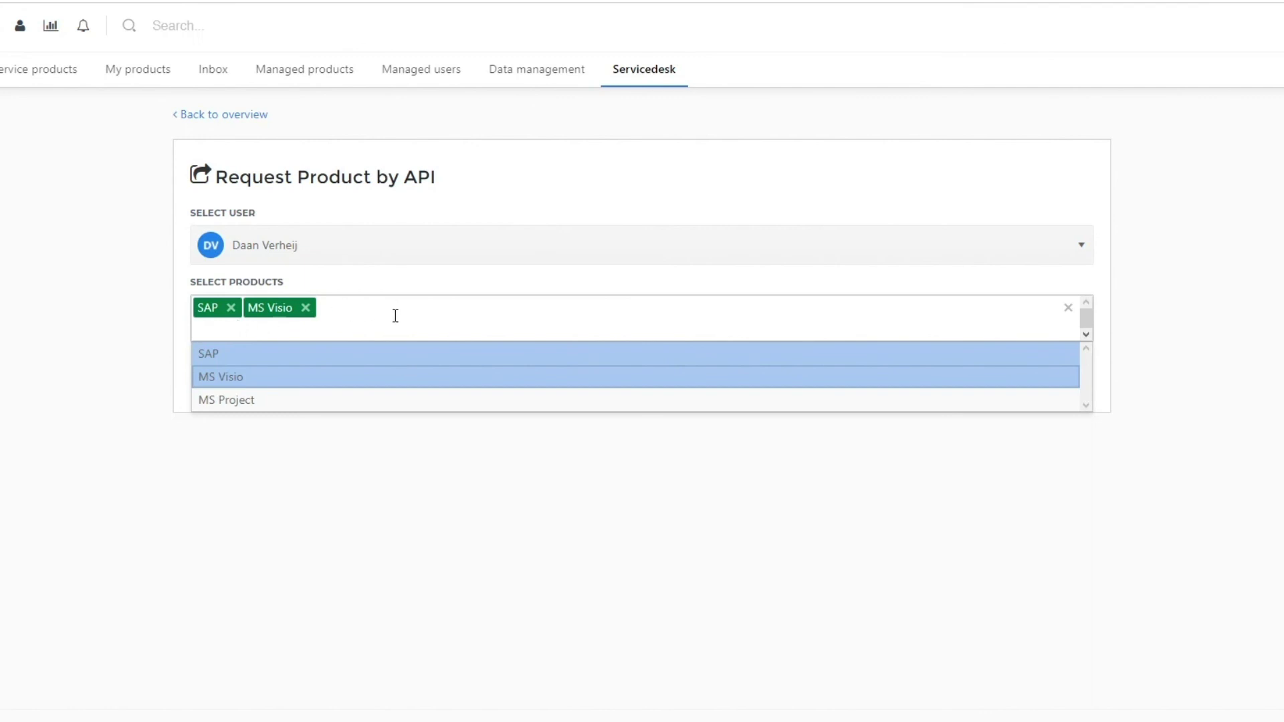
{"action": "left_click", "coordinate": [562, 186]}
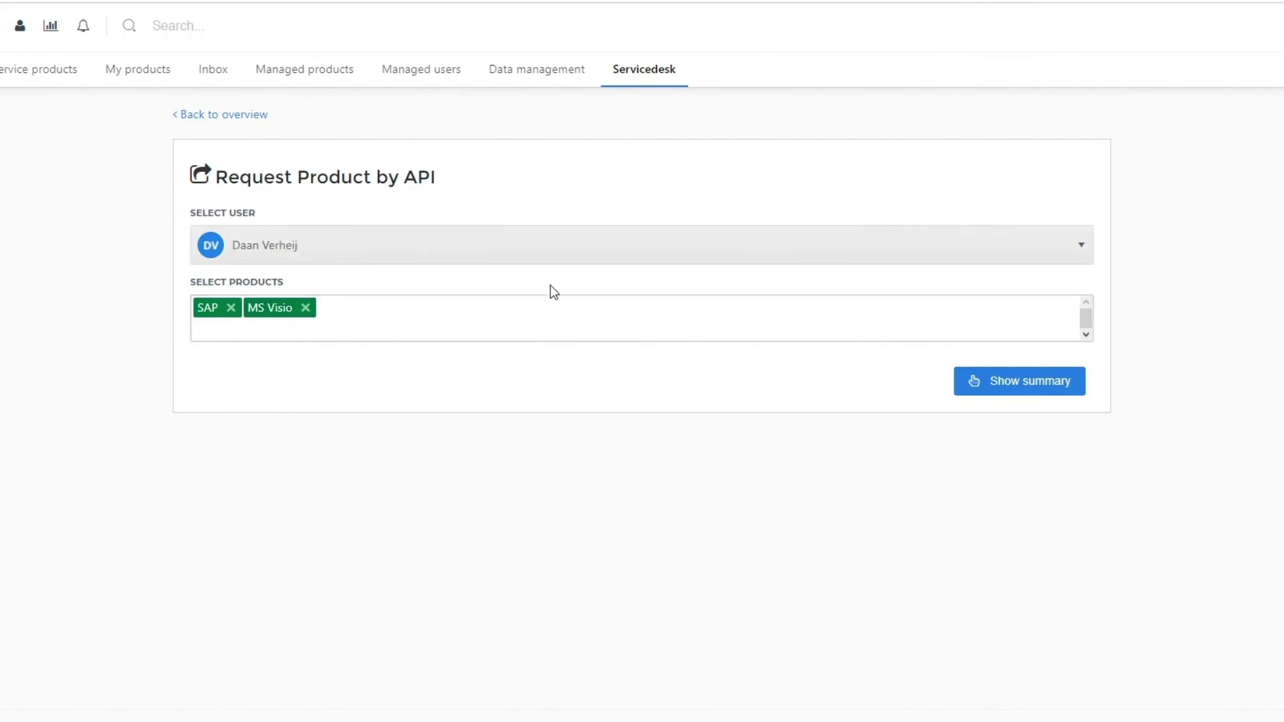
{"action": "left_click", "coordinate": [1043, 384]}
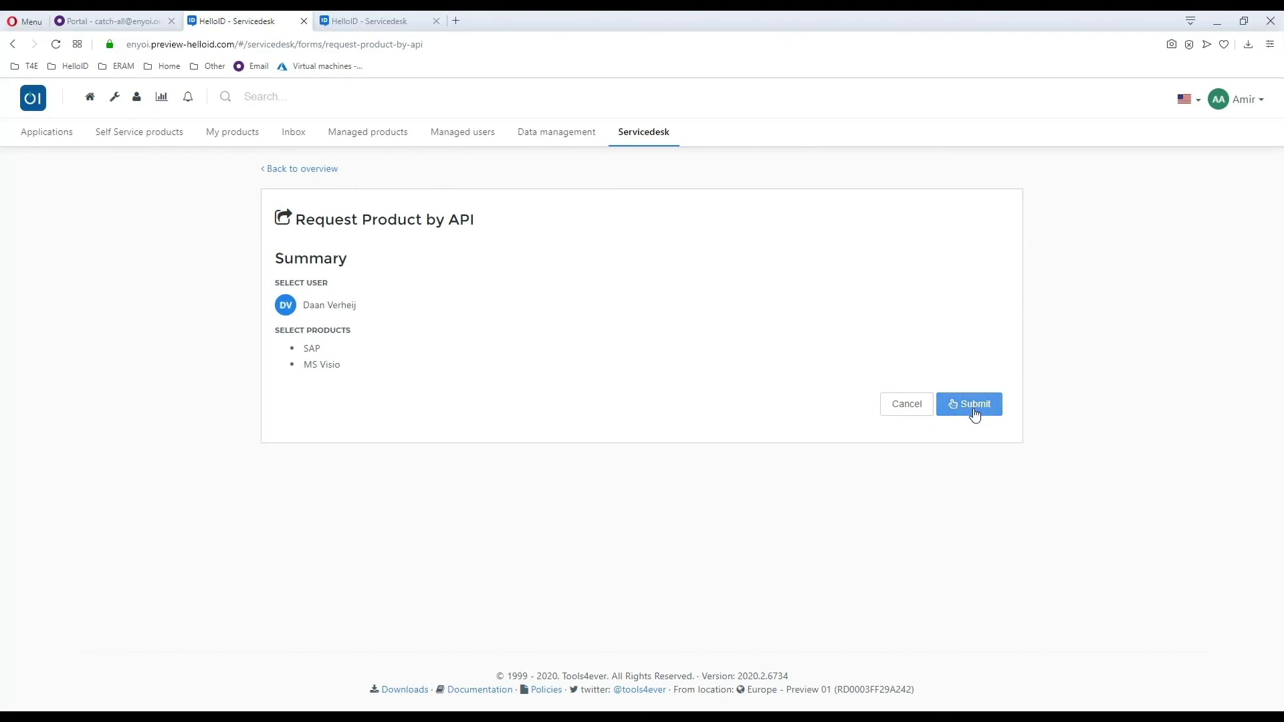
{"action": "left_click", "coordinate": [973, 406]}
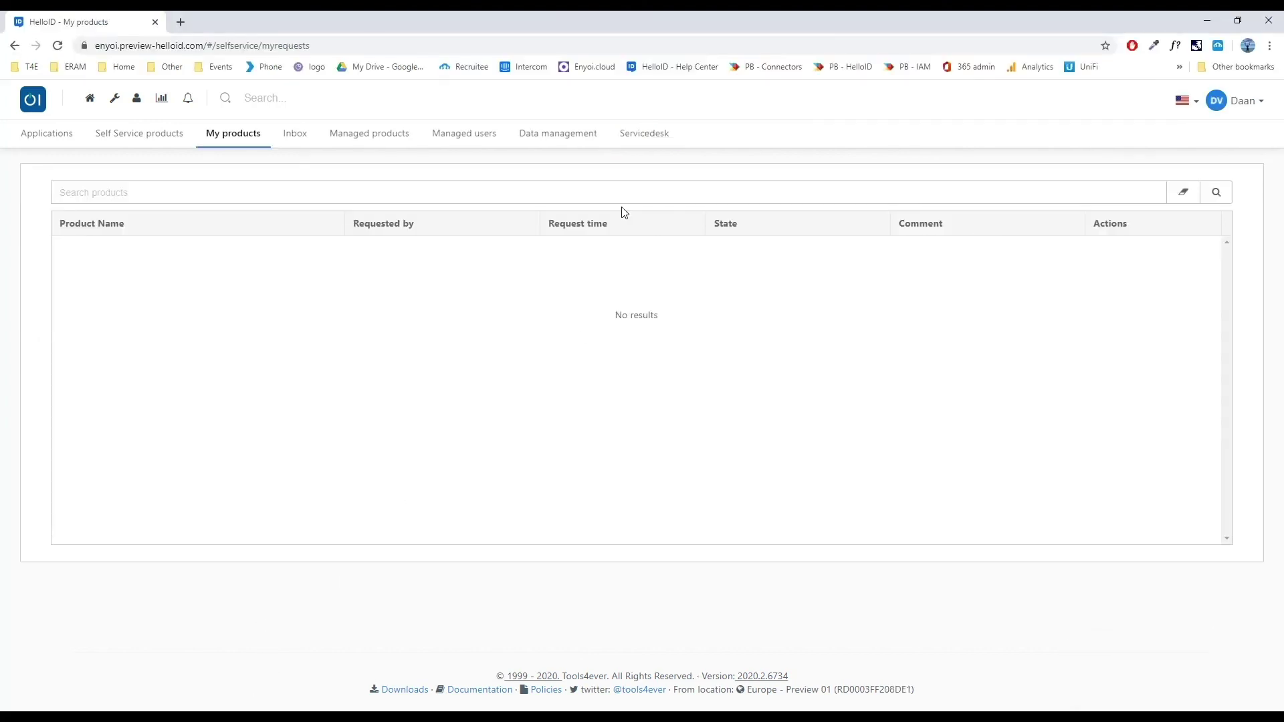
- Refresh the selected user's My products page to follow the requests, and inspect the state details of the MS Visio request
{"action": "left_click", "coordinate": [57, 46]}
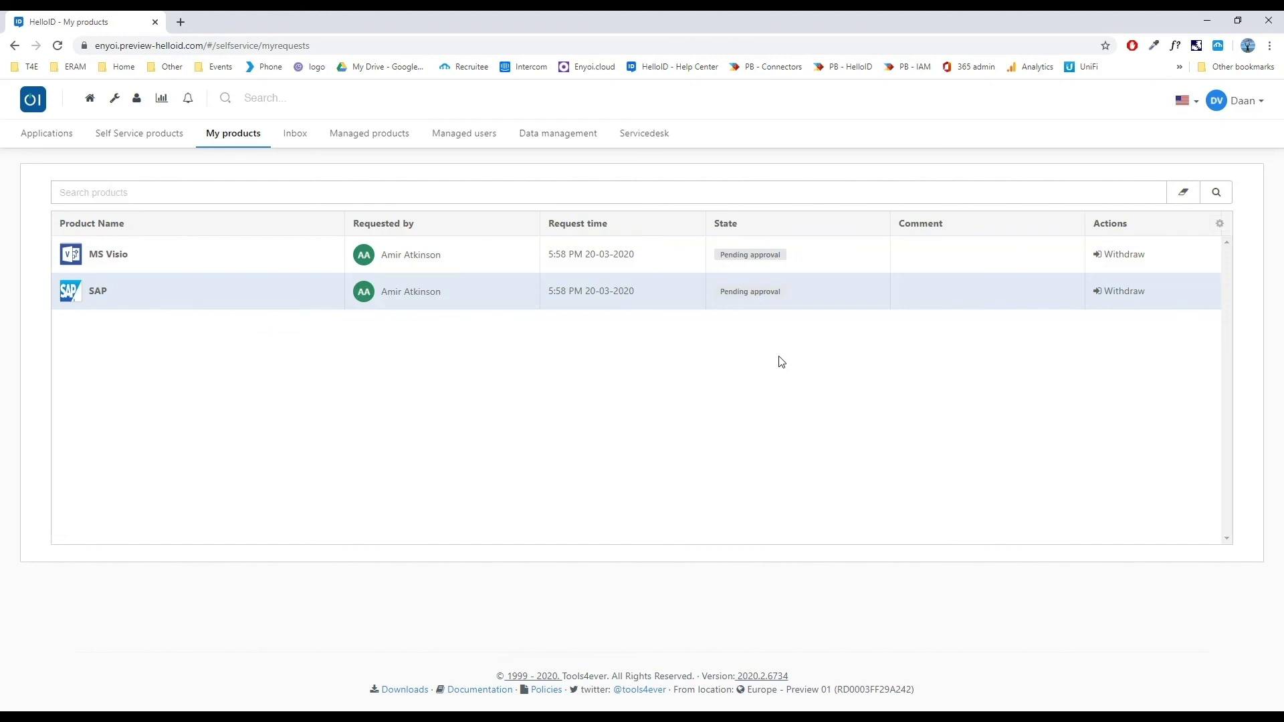
{"action": "left_click", "coordinate": [58, 46]}
{"action": "mouse_move", "coordinate": [766, 263]}
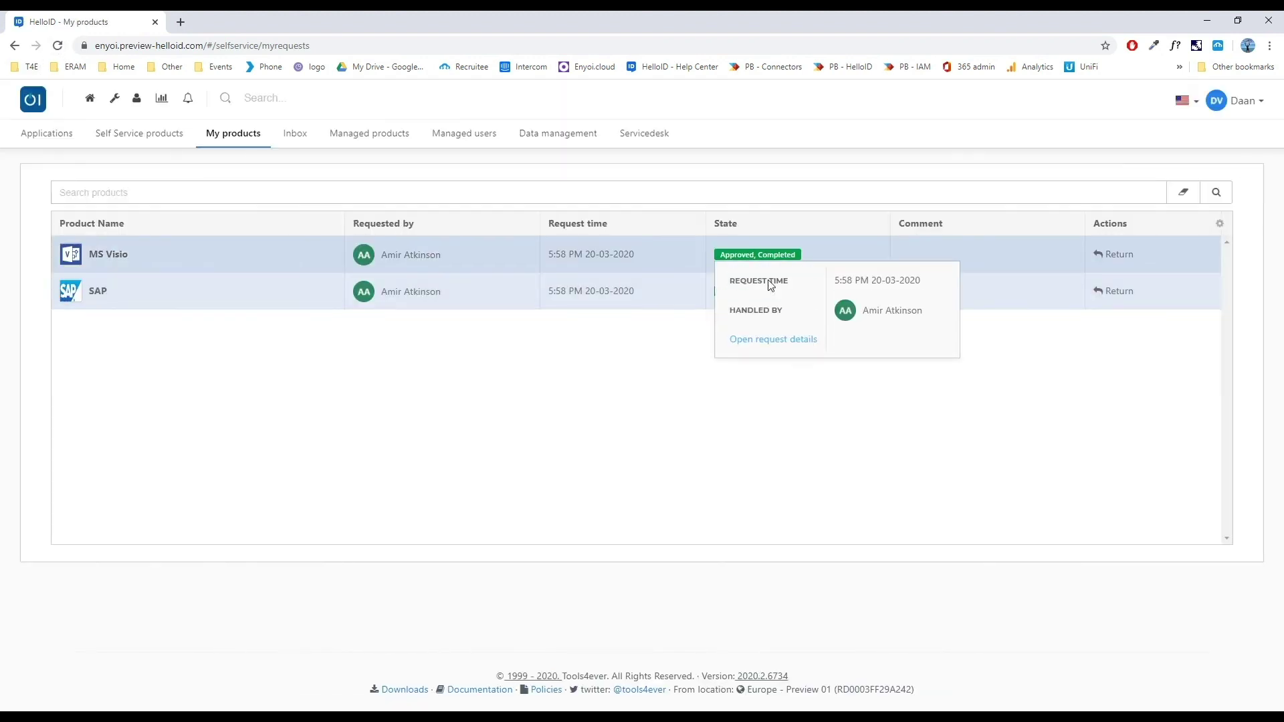